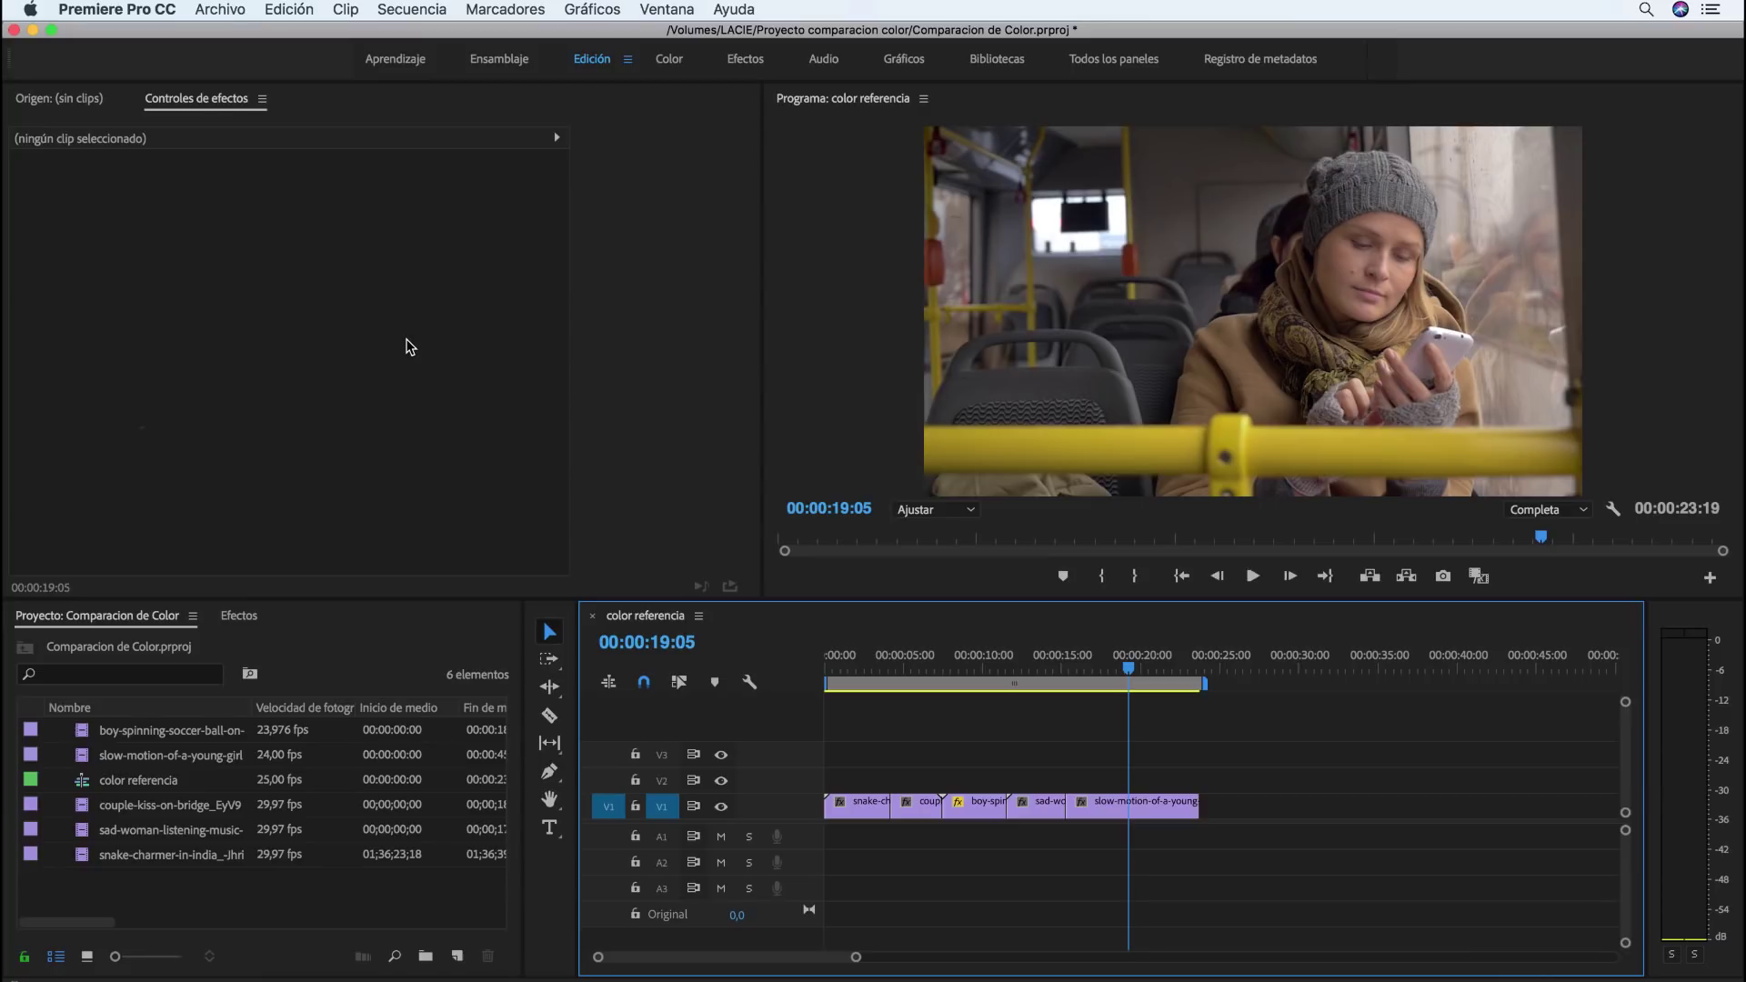
# Check in the About Premiere Pro dialog that the version is 12.1.1, then close it
pyautogui.click(150, 9)
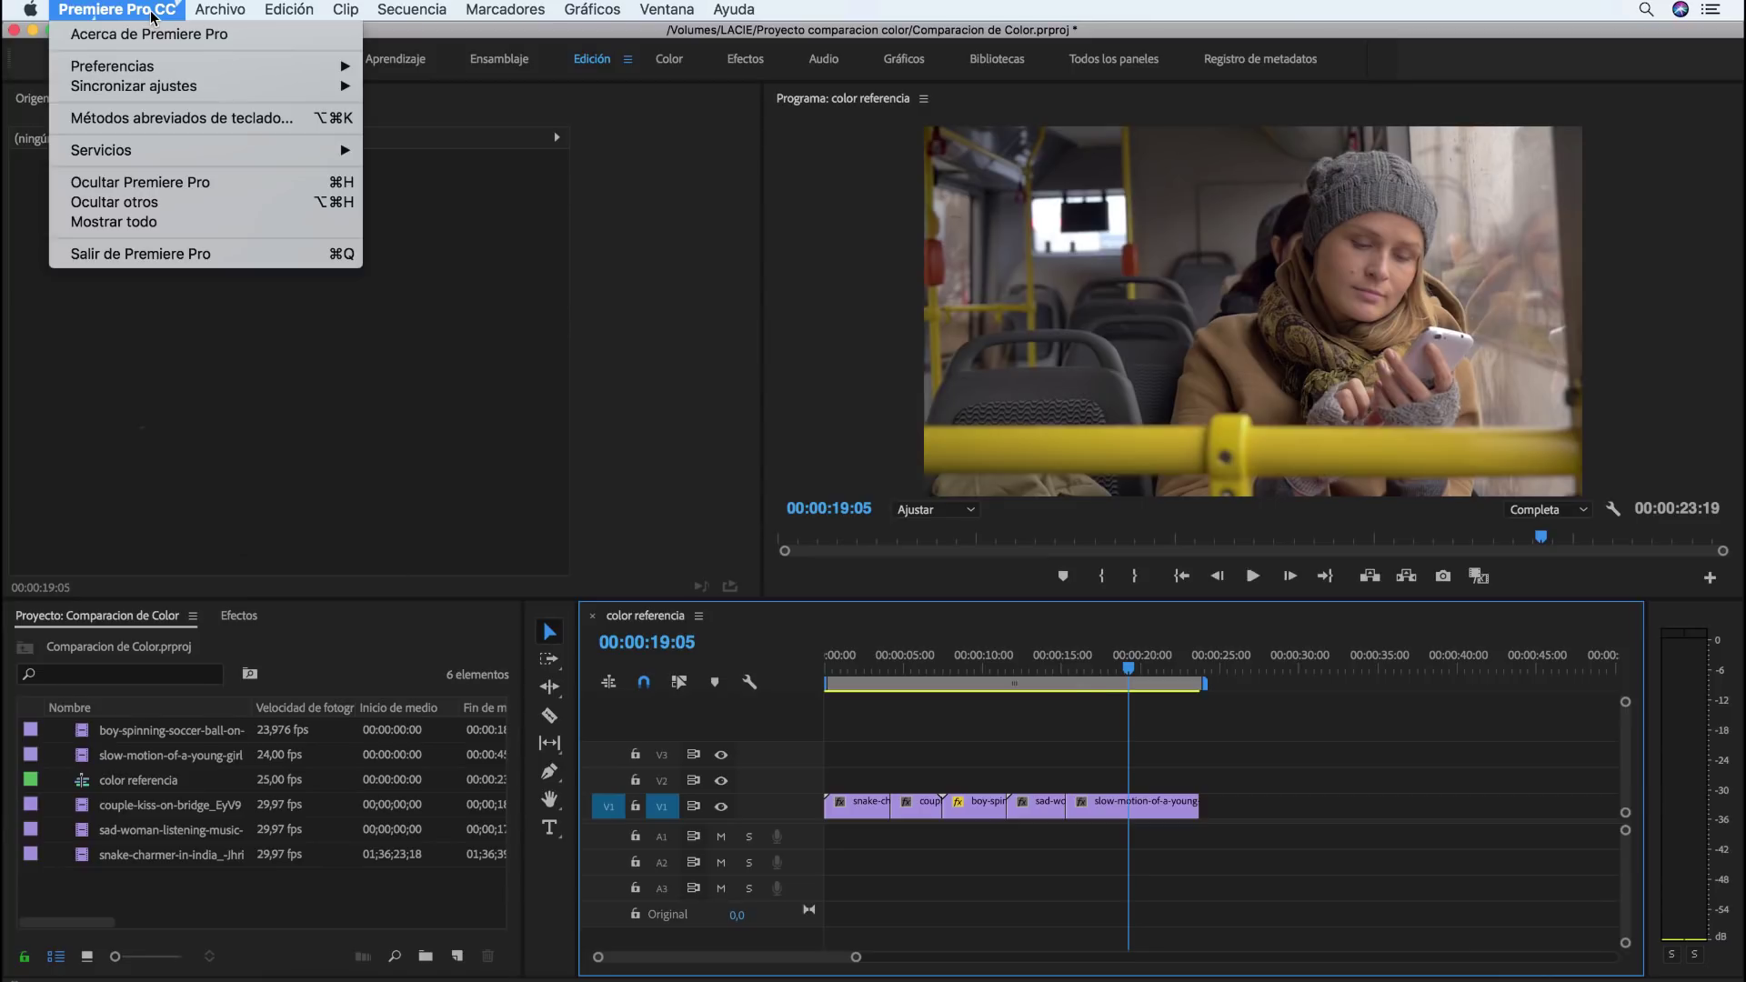
pyautogui.click(143, 36)
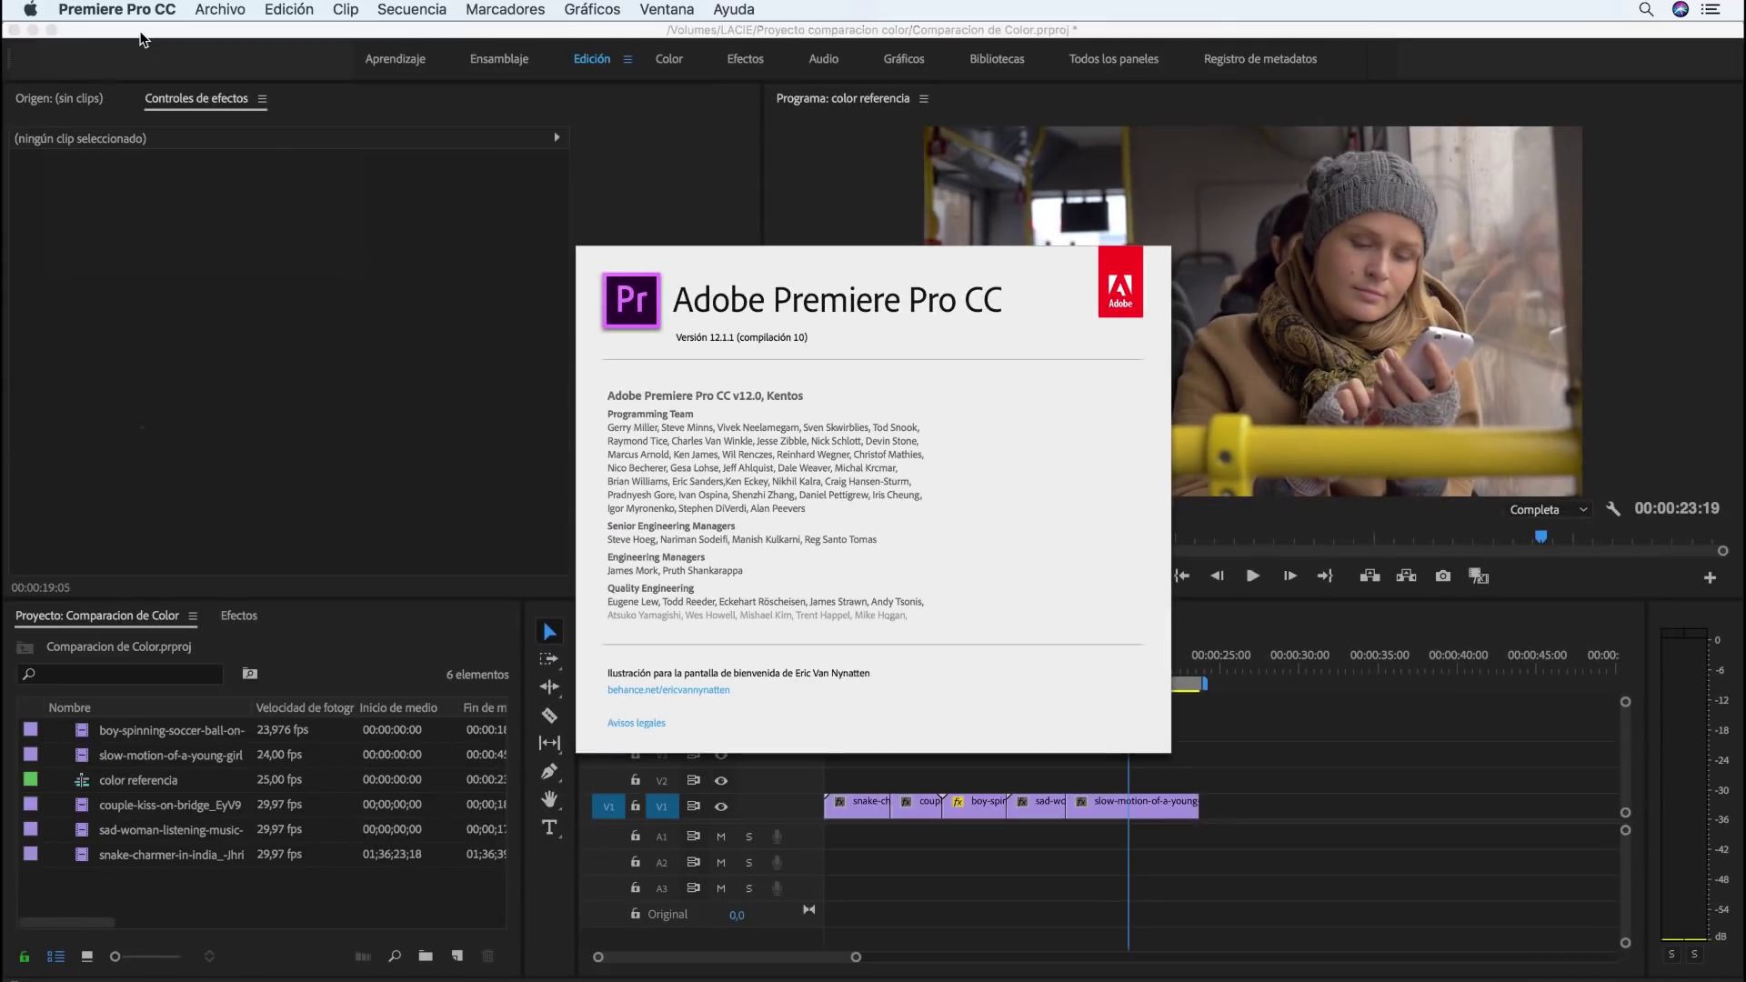
pyautogui.press('Escape')
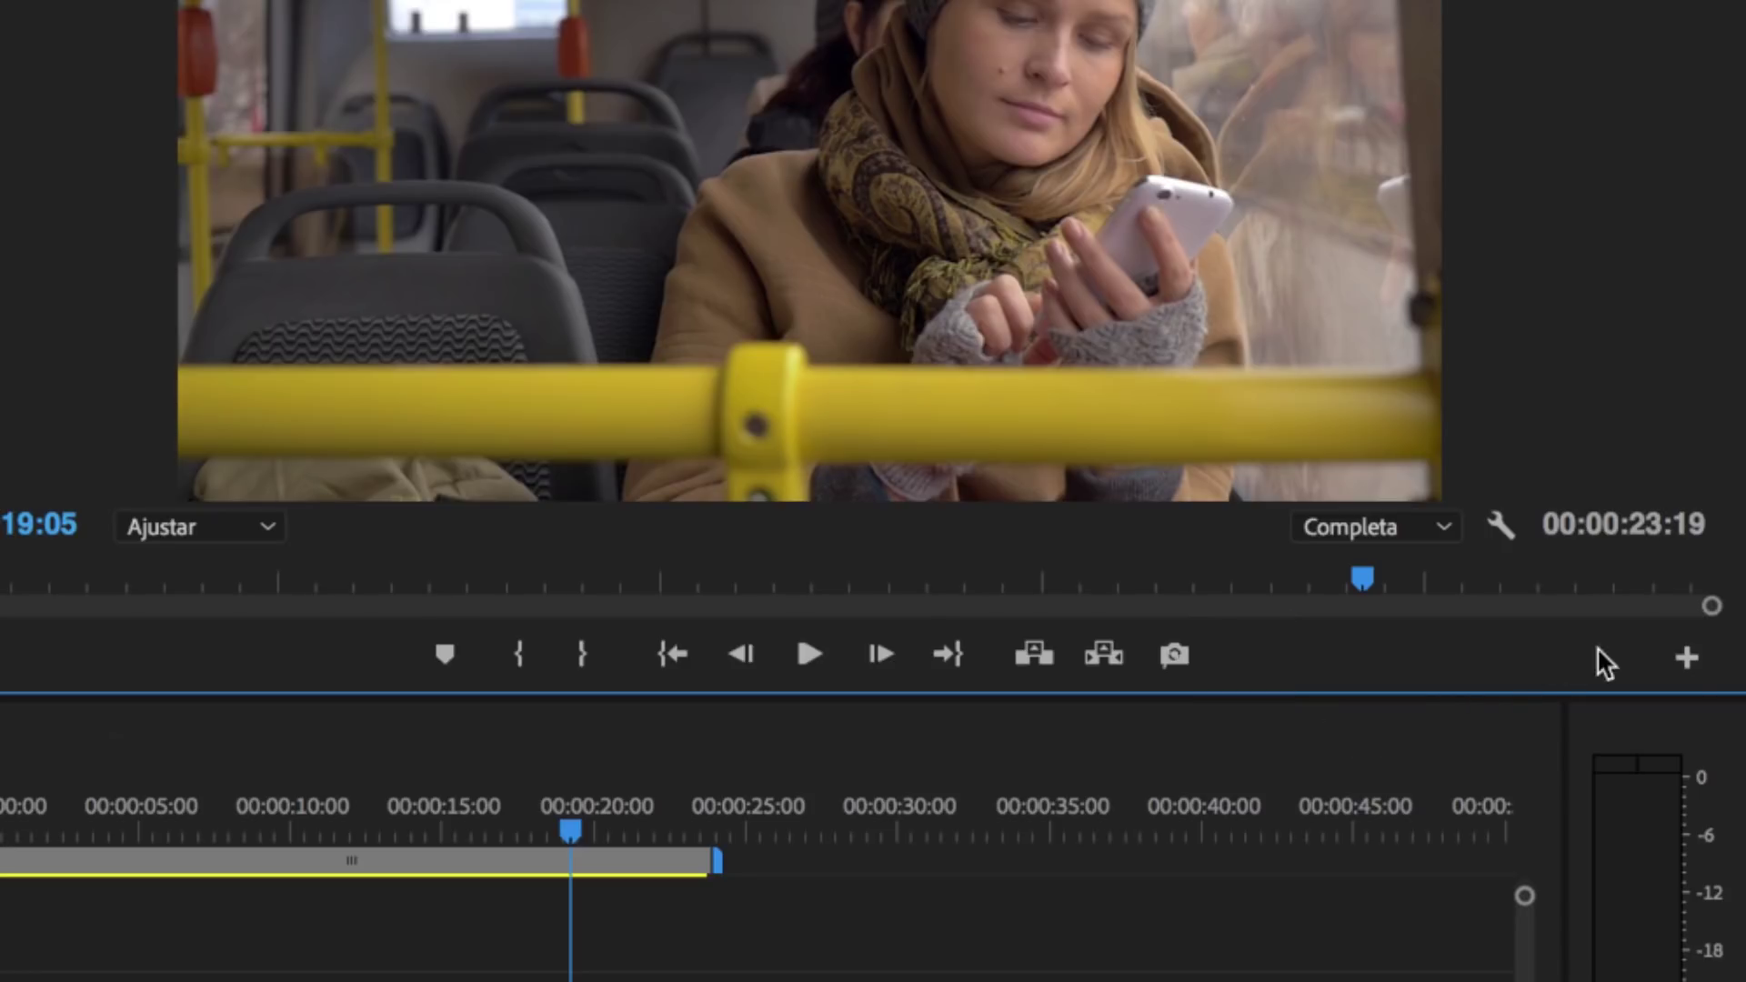
# Add the Comparison View button to the Program monitor controls and turn it on beside the bus clip
pyautogui.click(1687, 658)
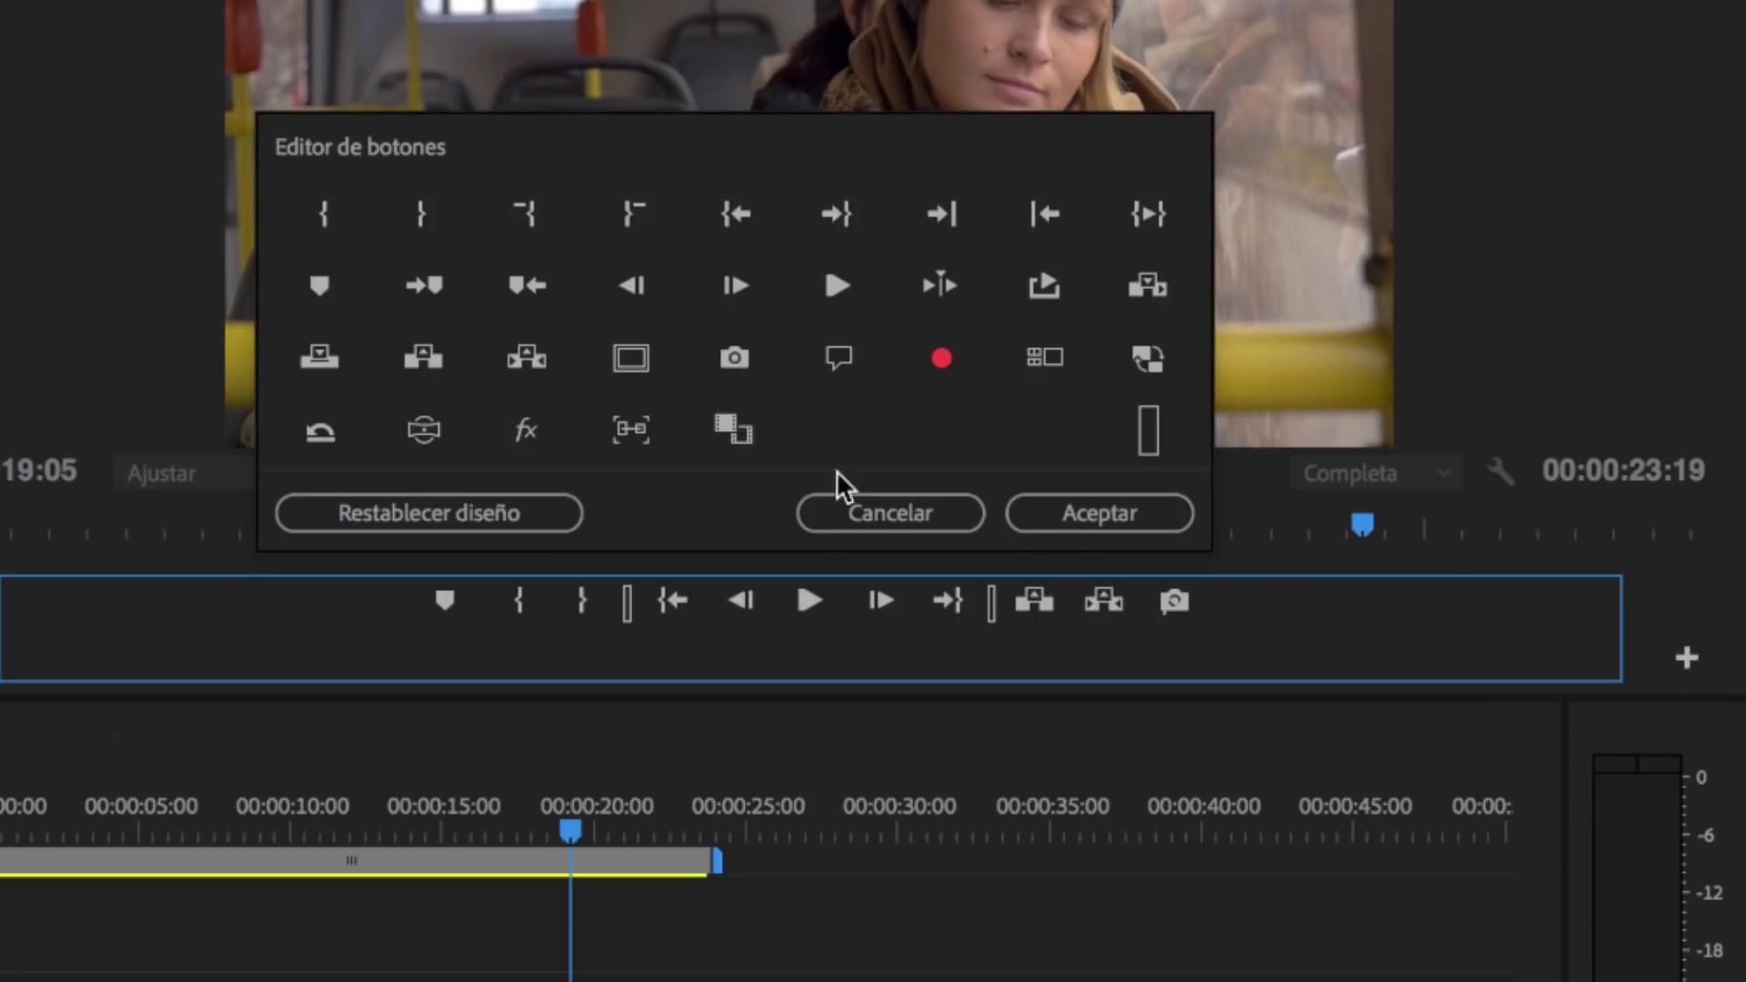
pyautogui.moveTo(743, 431); pyautogui.dragTo(1237, 598)
pyautogui.click(1099, 515)
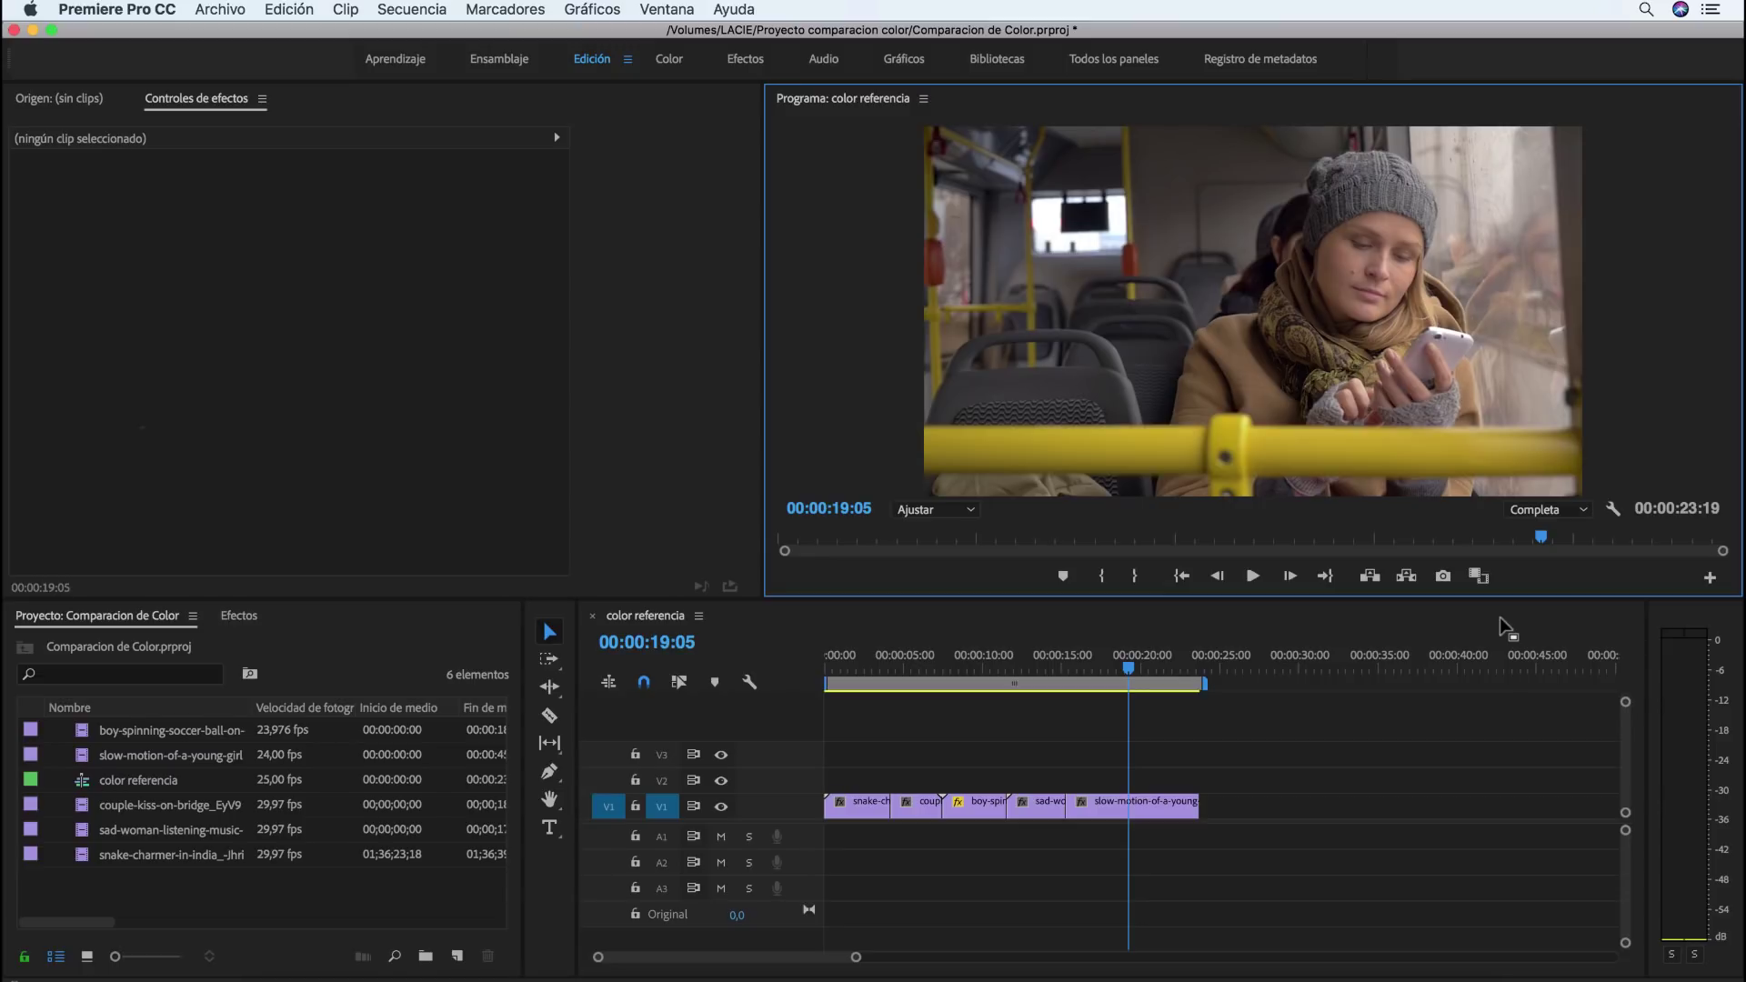
pyautogui.click(1477, 576)
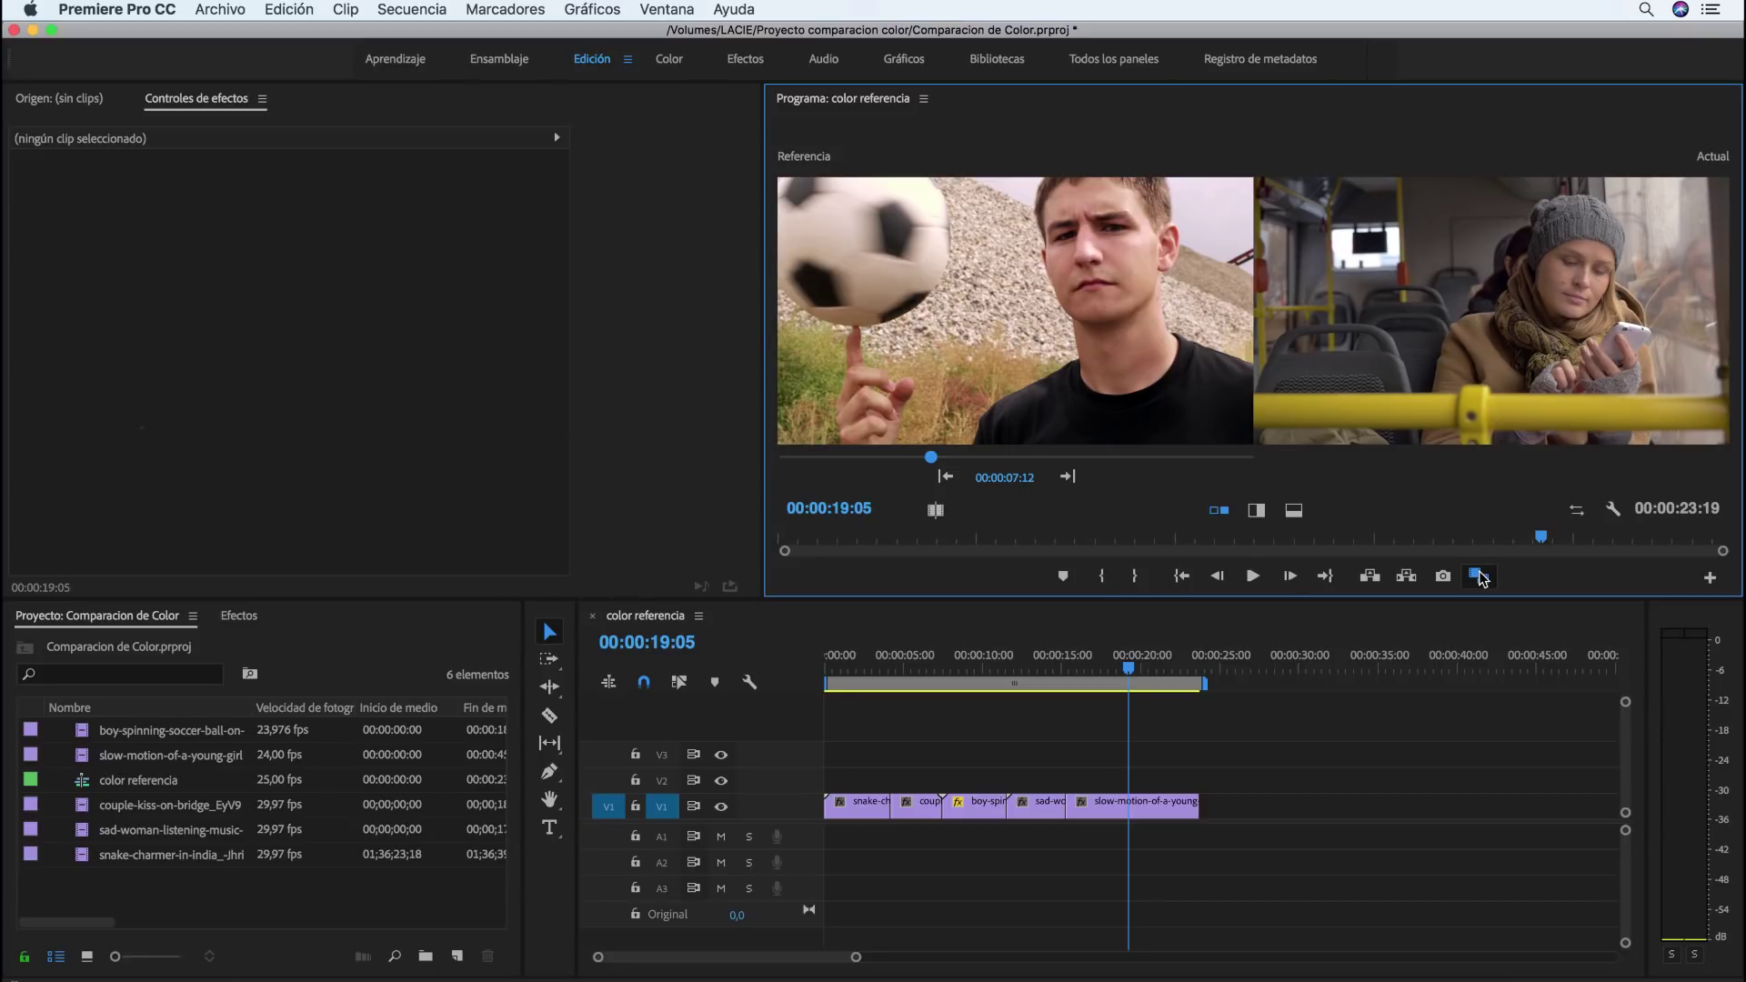
# In the Color workspace, step the reference frame through the clips to the poolside swimmer at 00:00:11:14
pyautogui.click(671, 60)
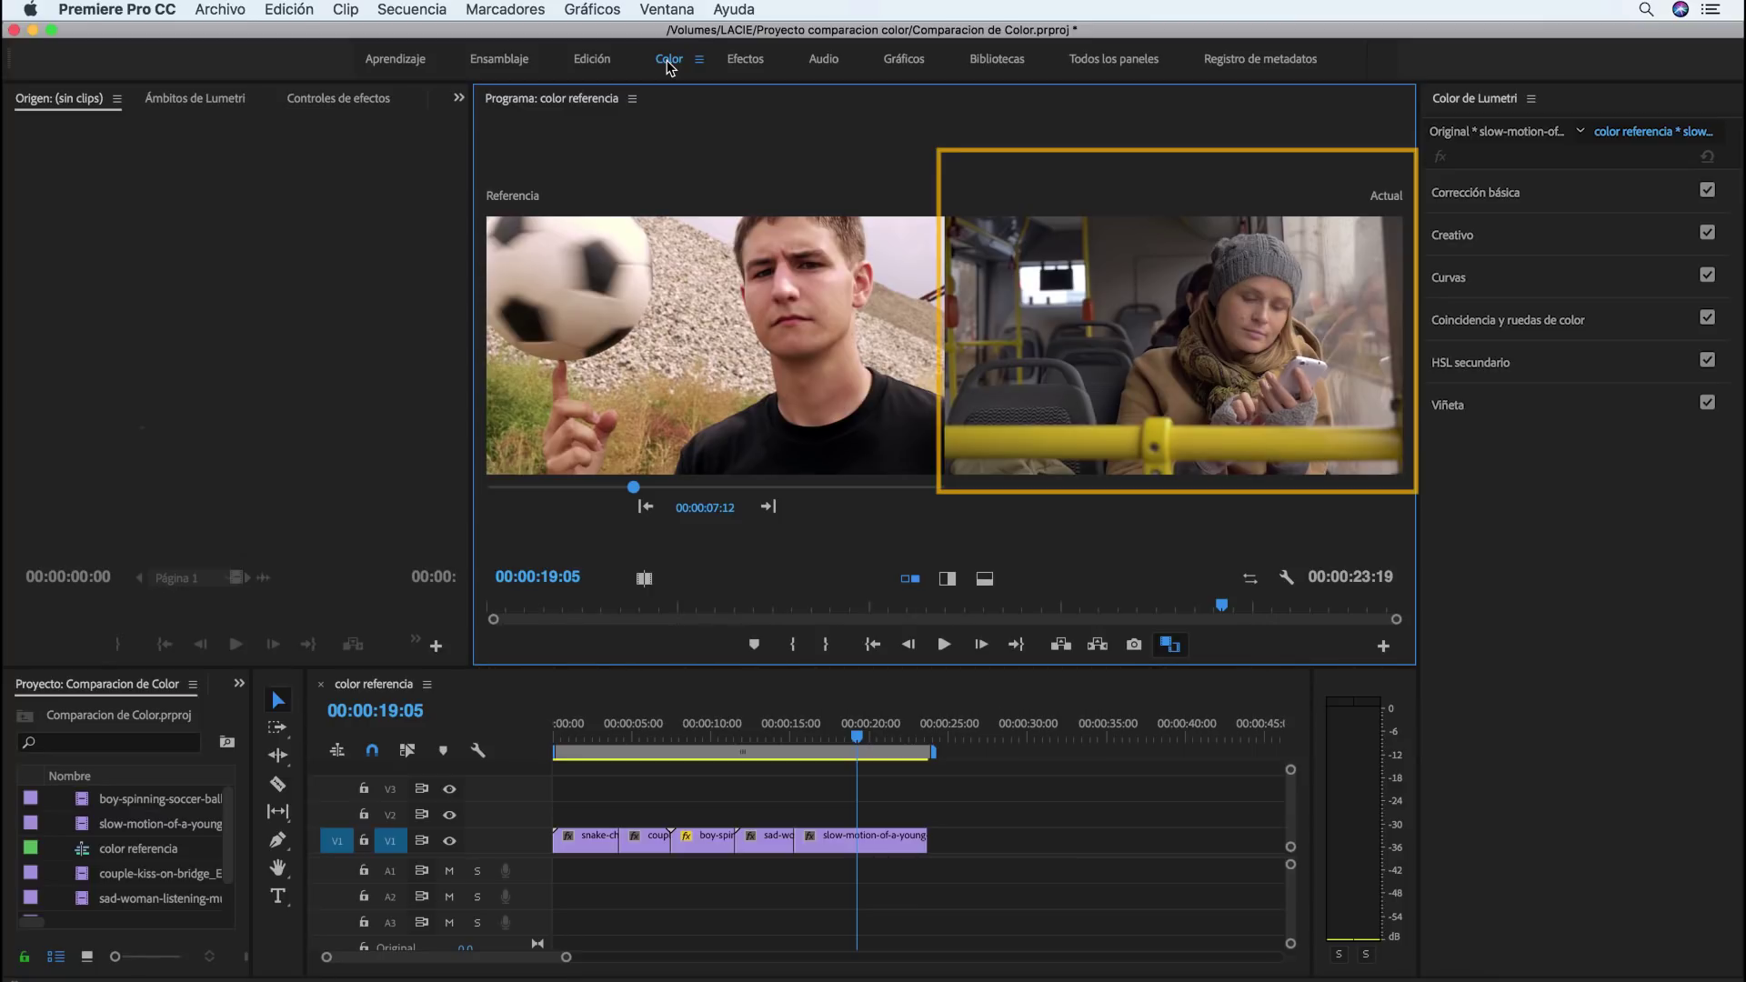
pyautogui.moveTo(856, 739)
pyautogui.mouseDown()
pyautogui.moveTo(571, 744)
pyautogui.moveTo(853, 762)
pyautogui.mouseUp()
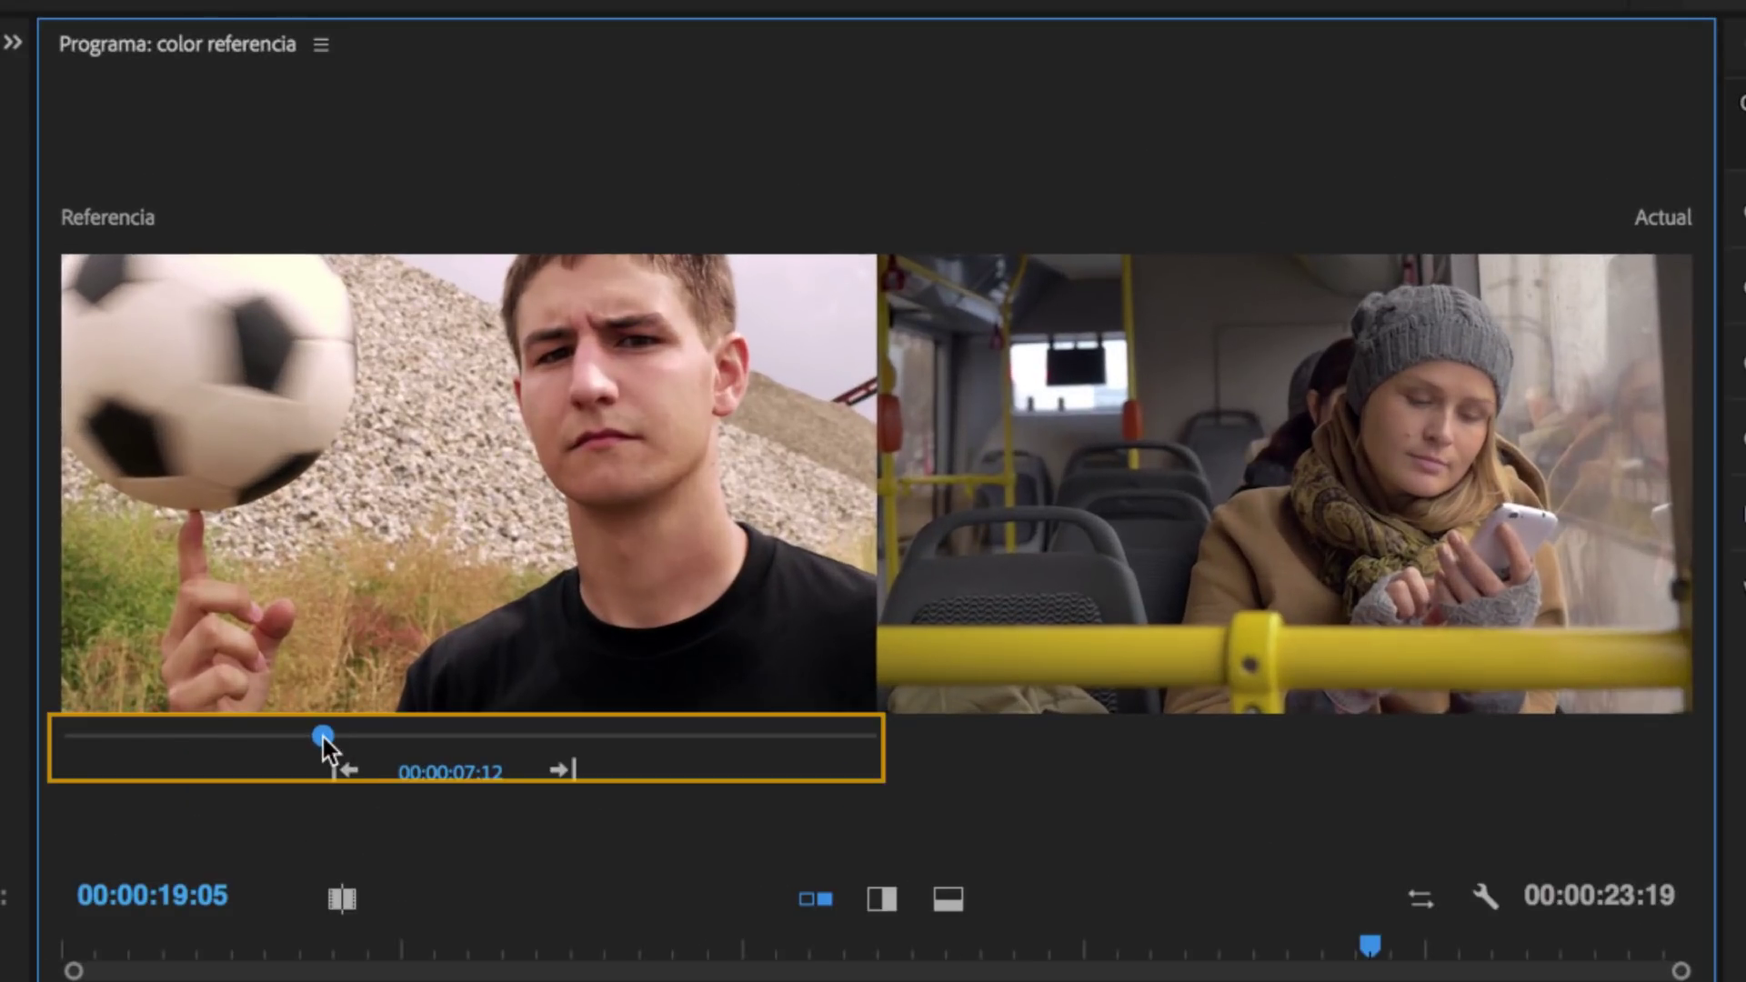
pyautogui.moveTo(324, 738)
pyautogui.mouseDown()
pyautogui.moveTo(624, 725)
pyautogui.moveTo(153, 729)
pyautogui.mouseUp()
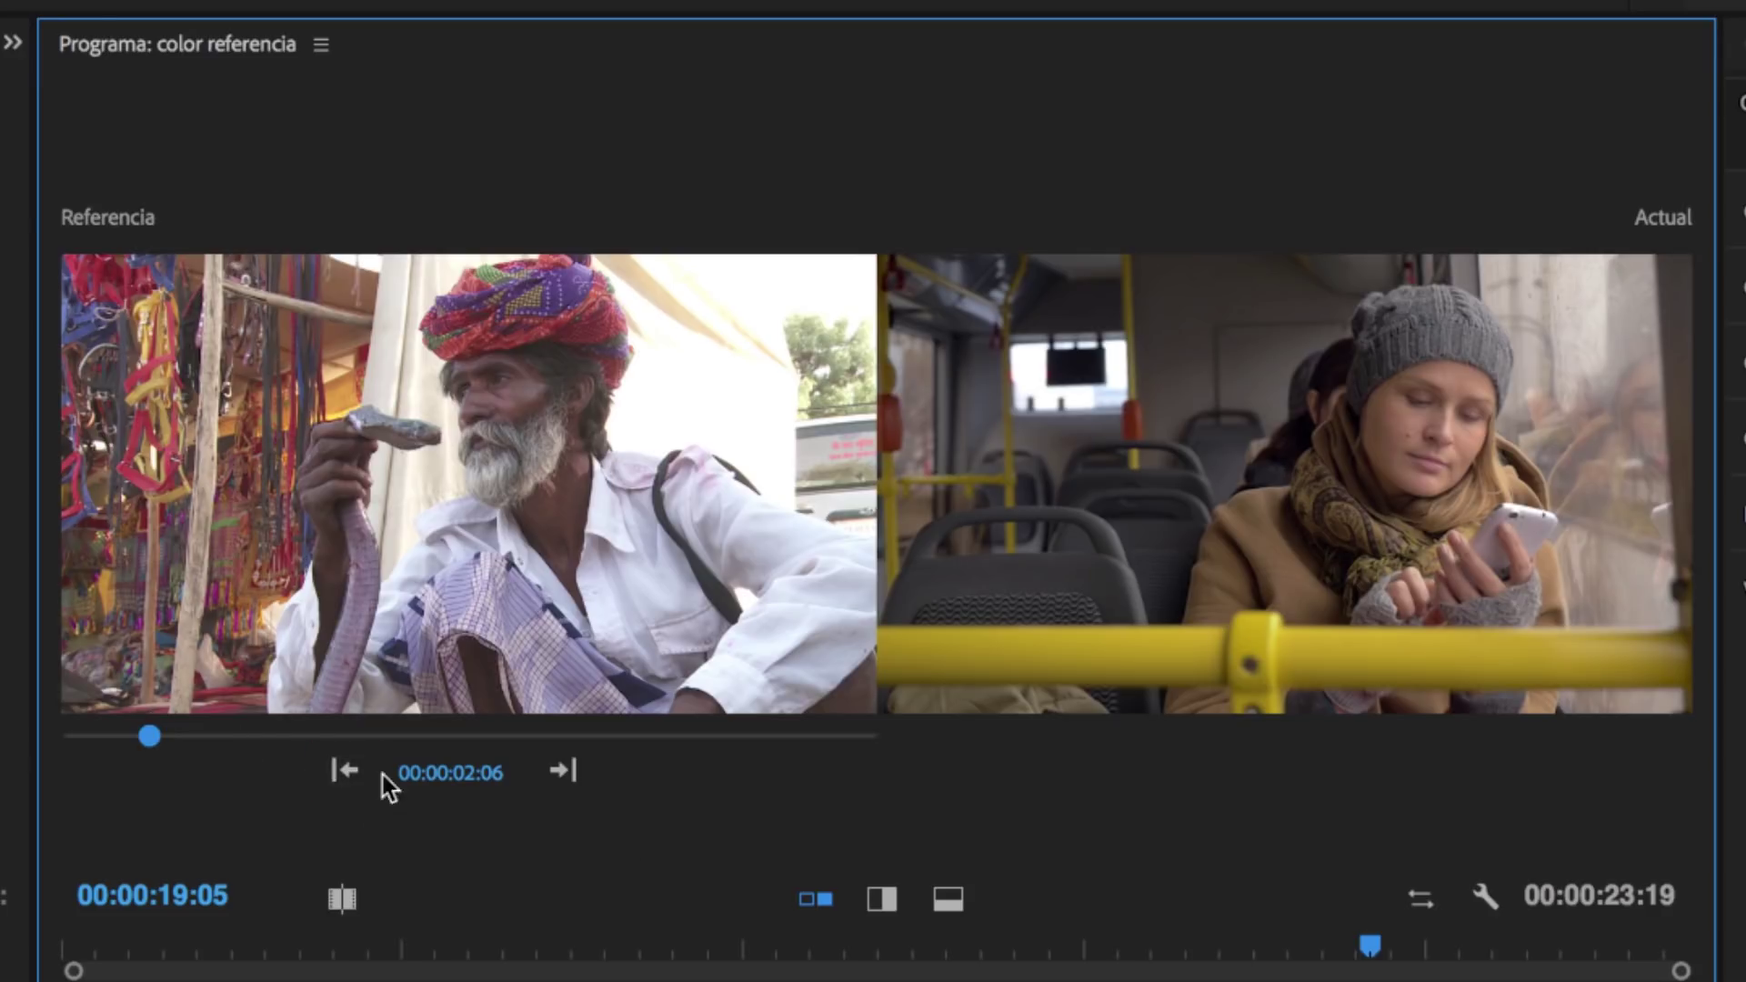
pyautogui.click(566, 770)
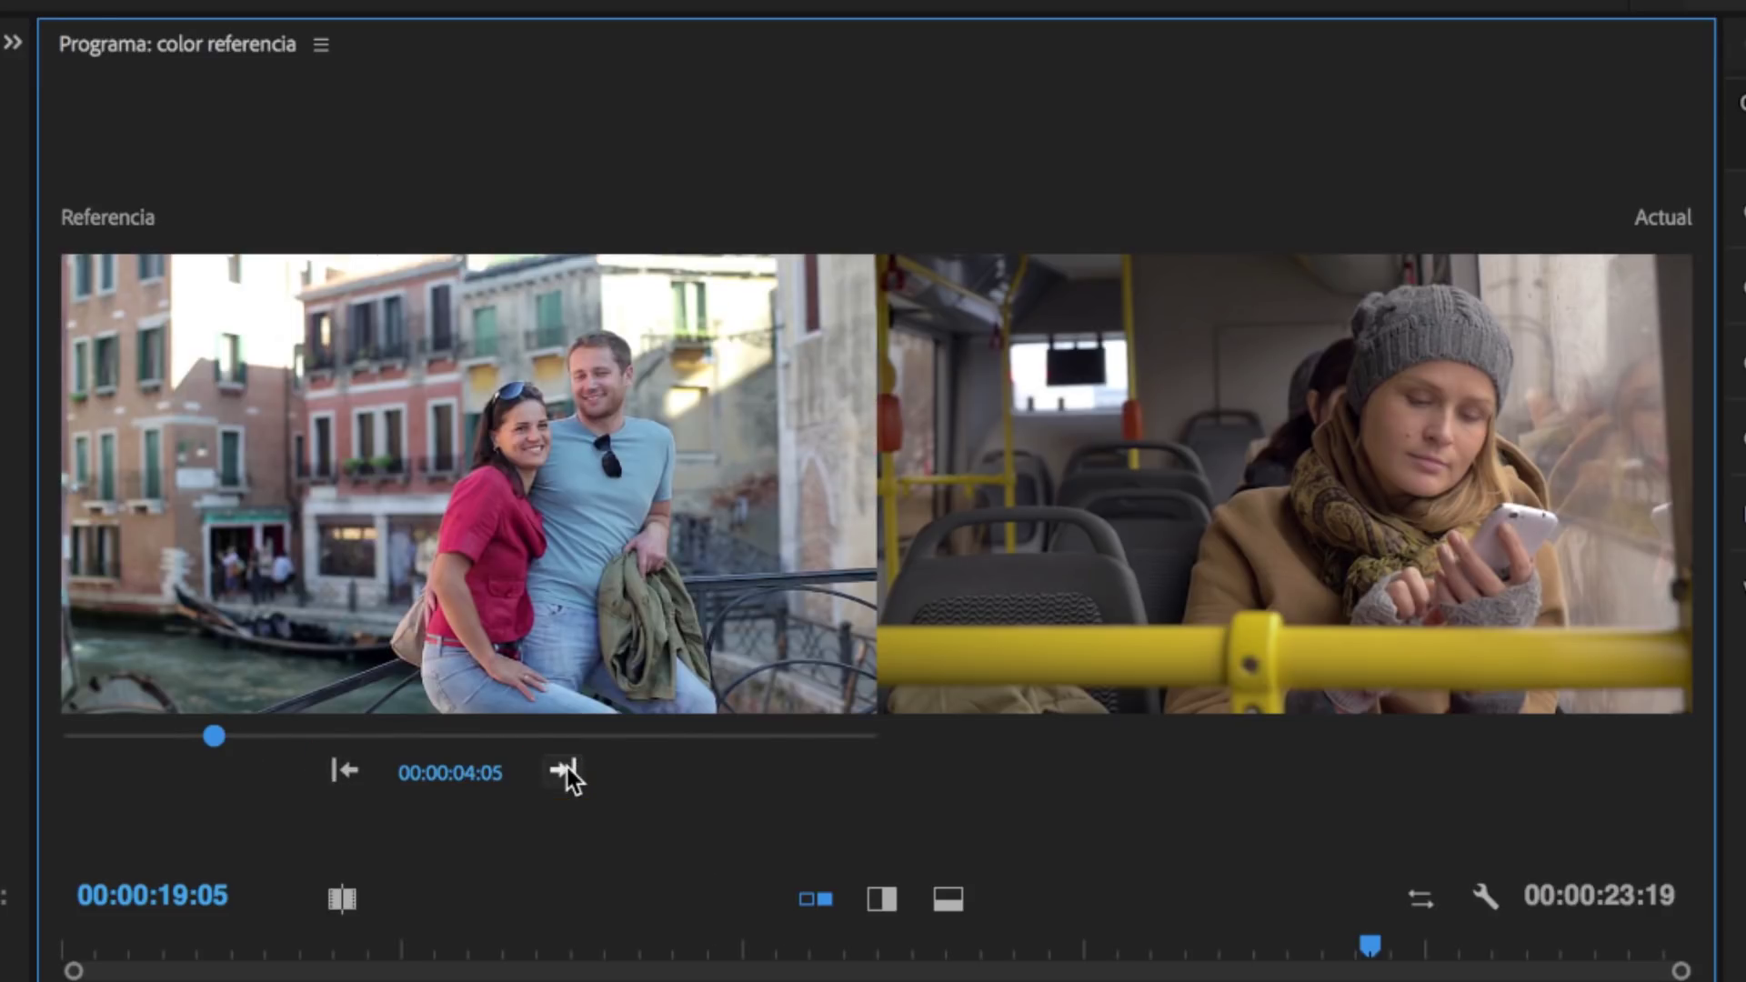
pyautogui.click(566, 770)
pyautogui.click(565, 770)
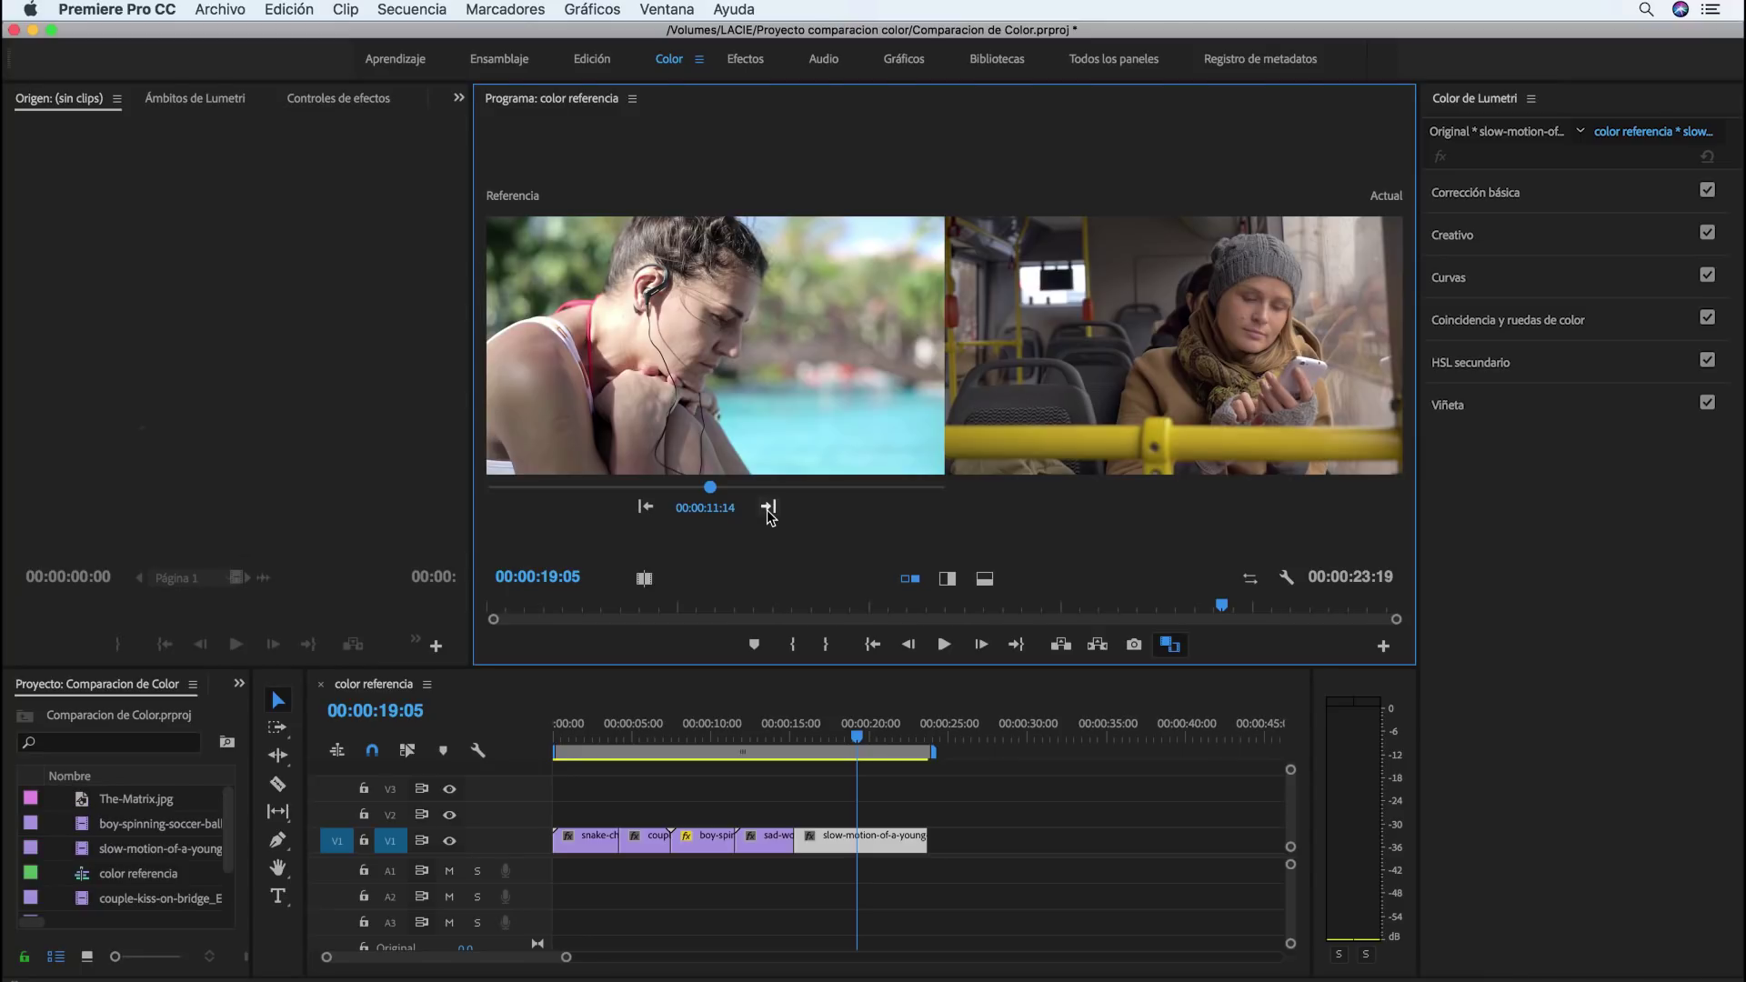
# Place The-Matrix.jpg at the end of track V1 and step the reference frame onto it
pyautogui.click(149, 802)
pyautogui.moveTo(81, 805); pyautogui.dragTo(951, 845)
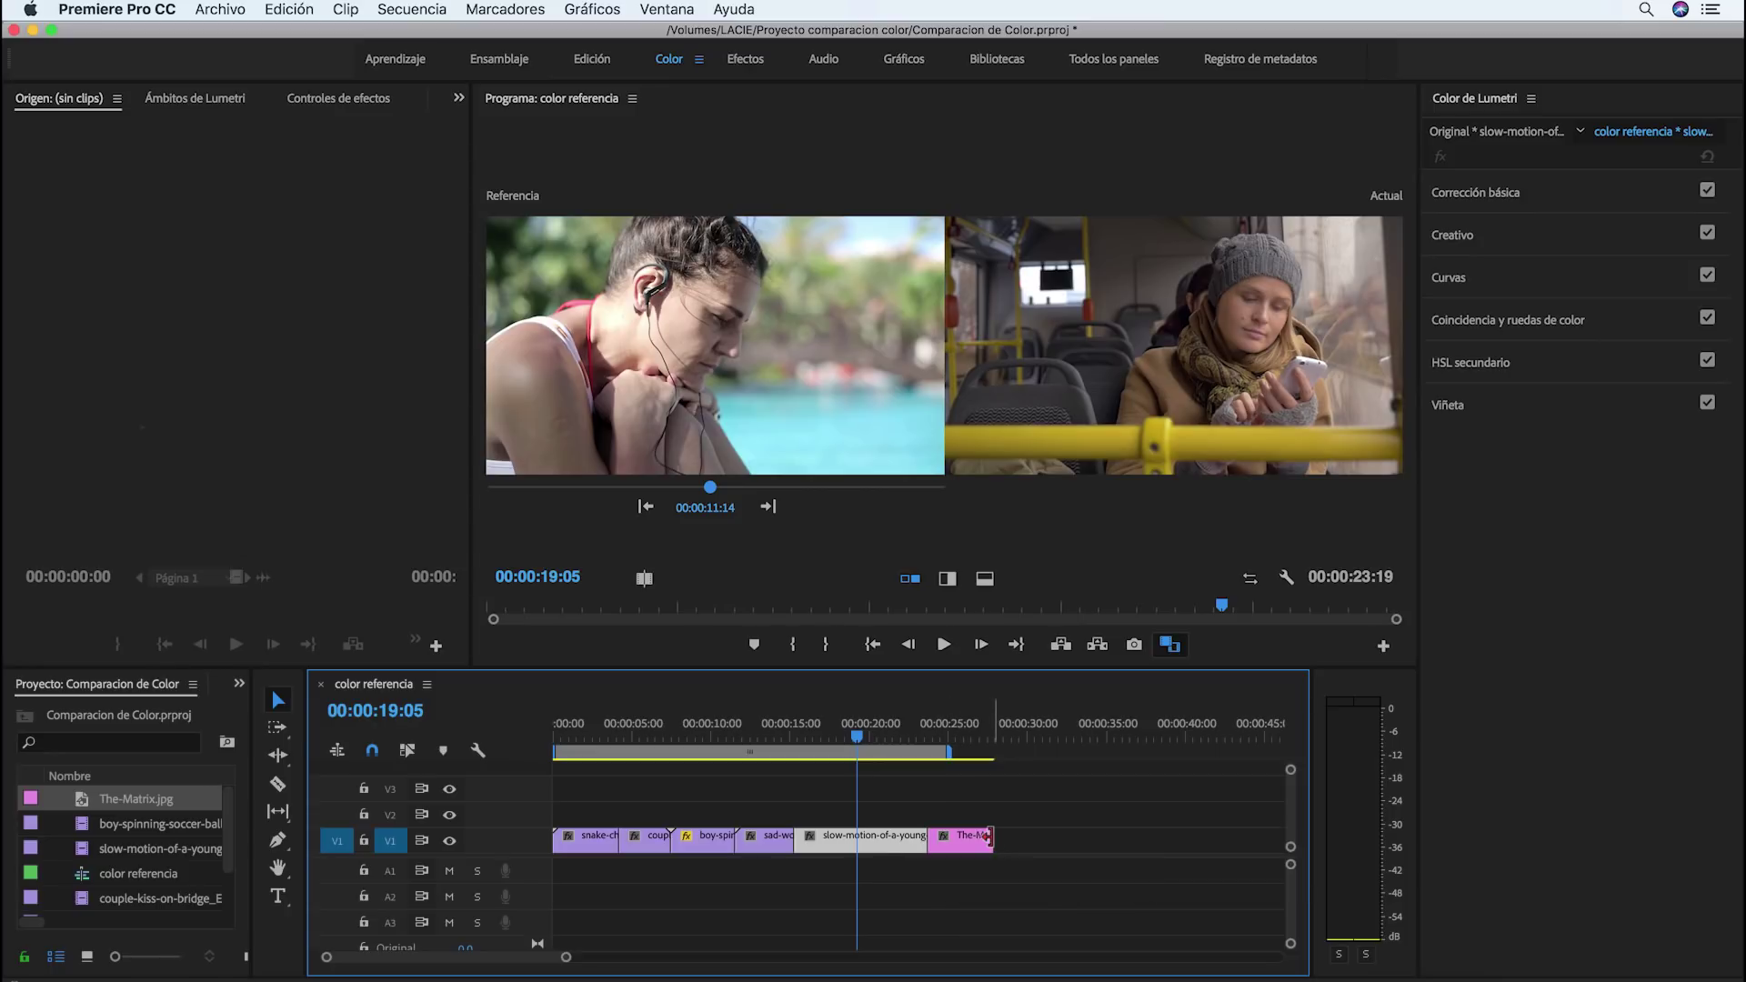
pyautogui.click(769, 507)
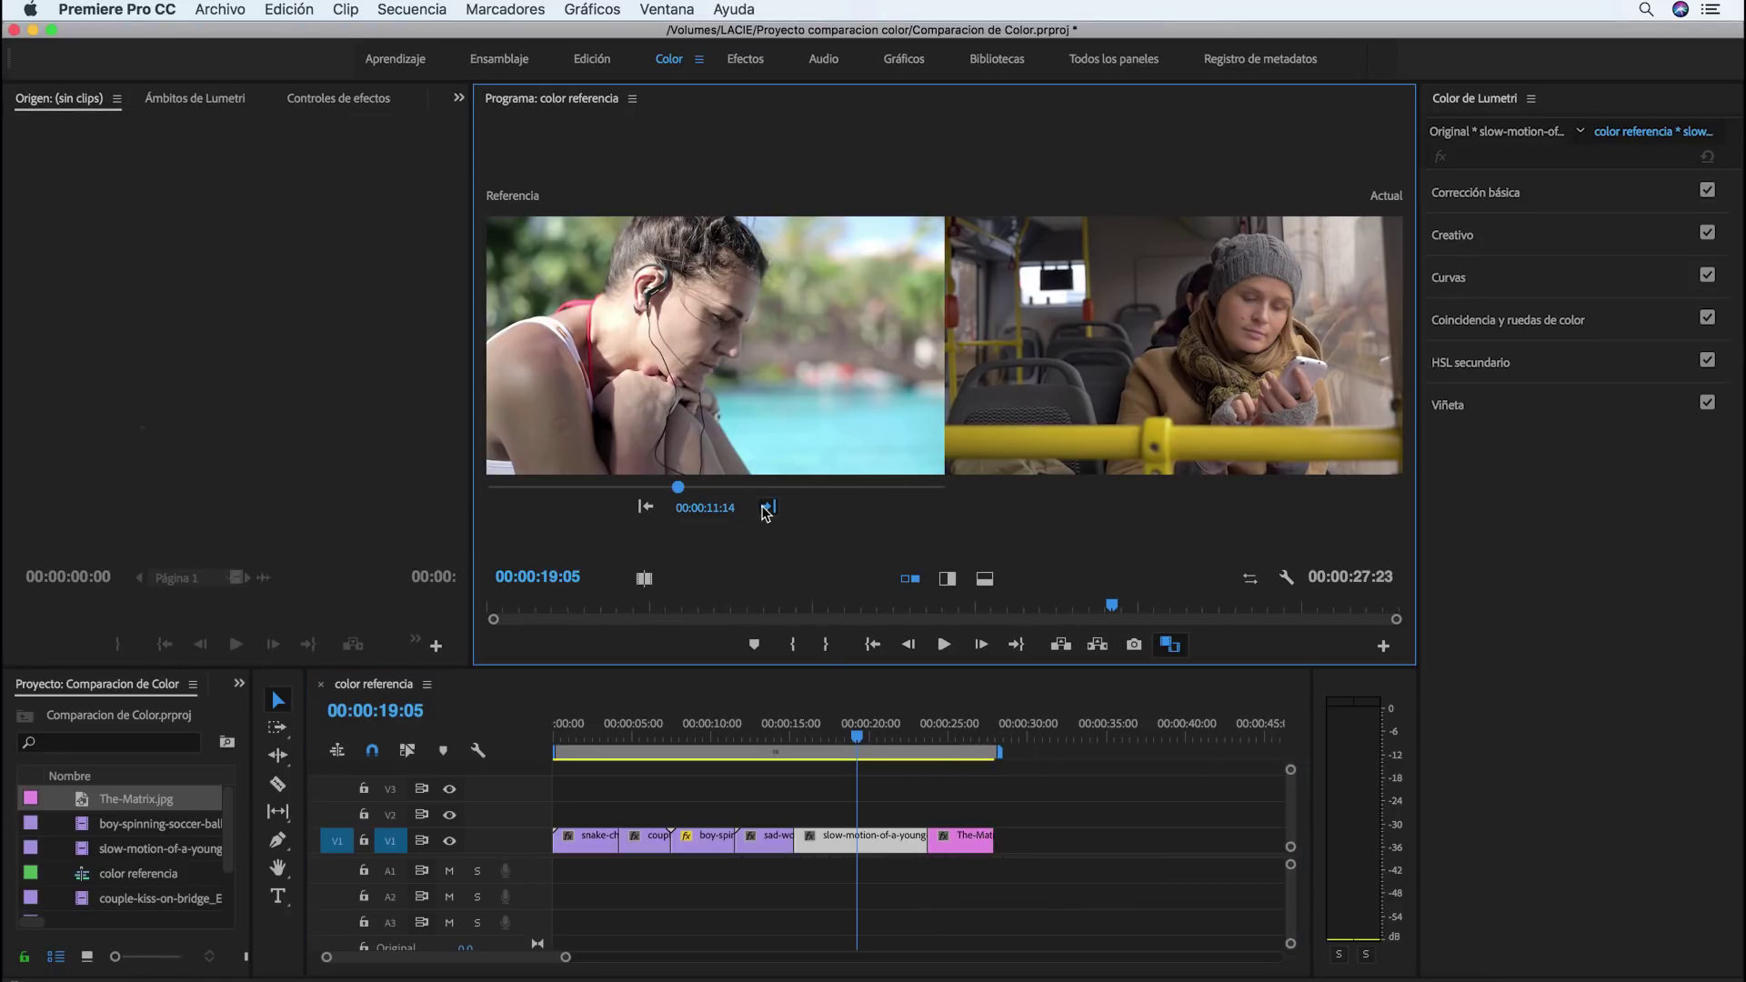
pyautogui.click(768, 508)
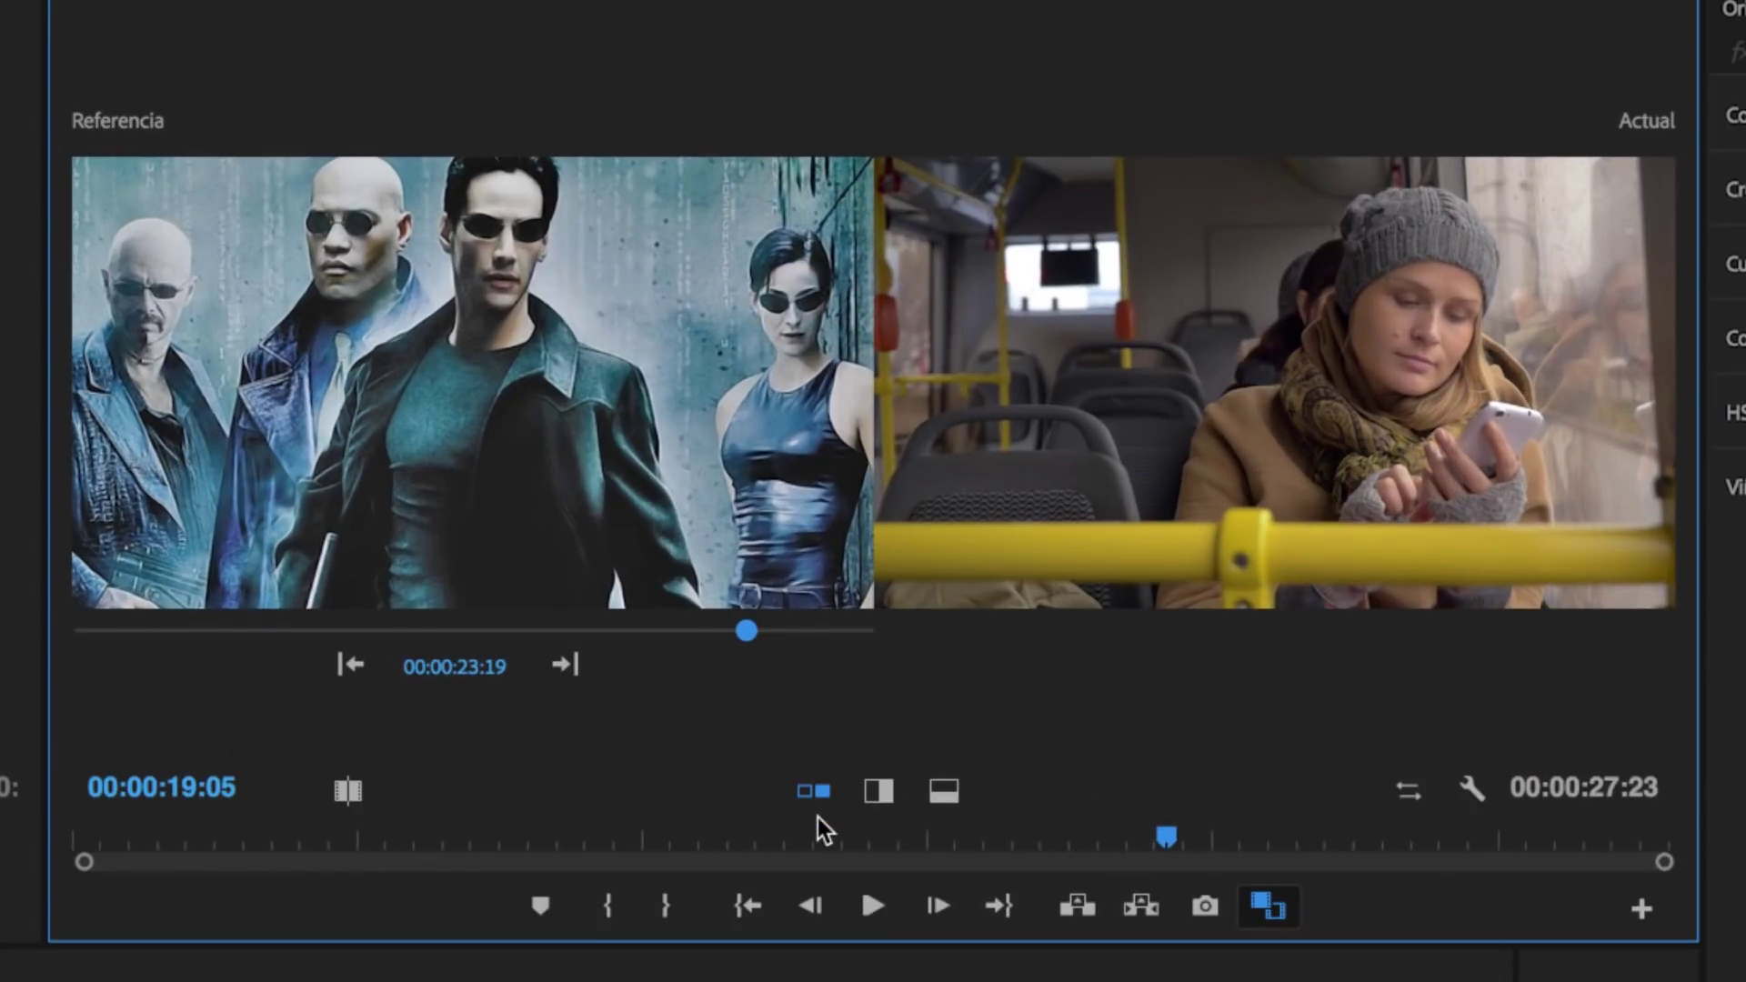
pyautogui.click(887, 798)
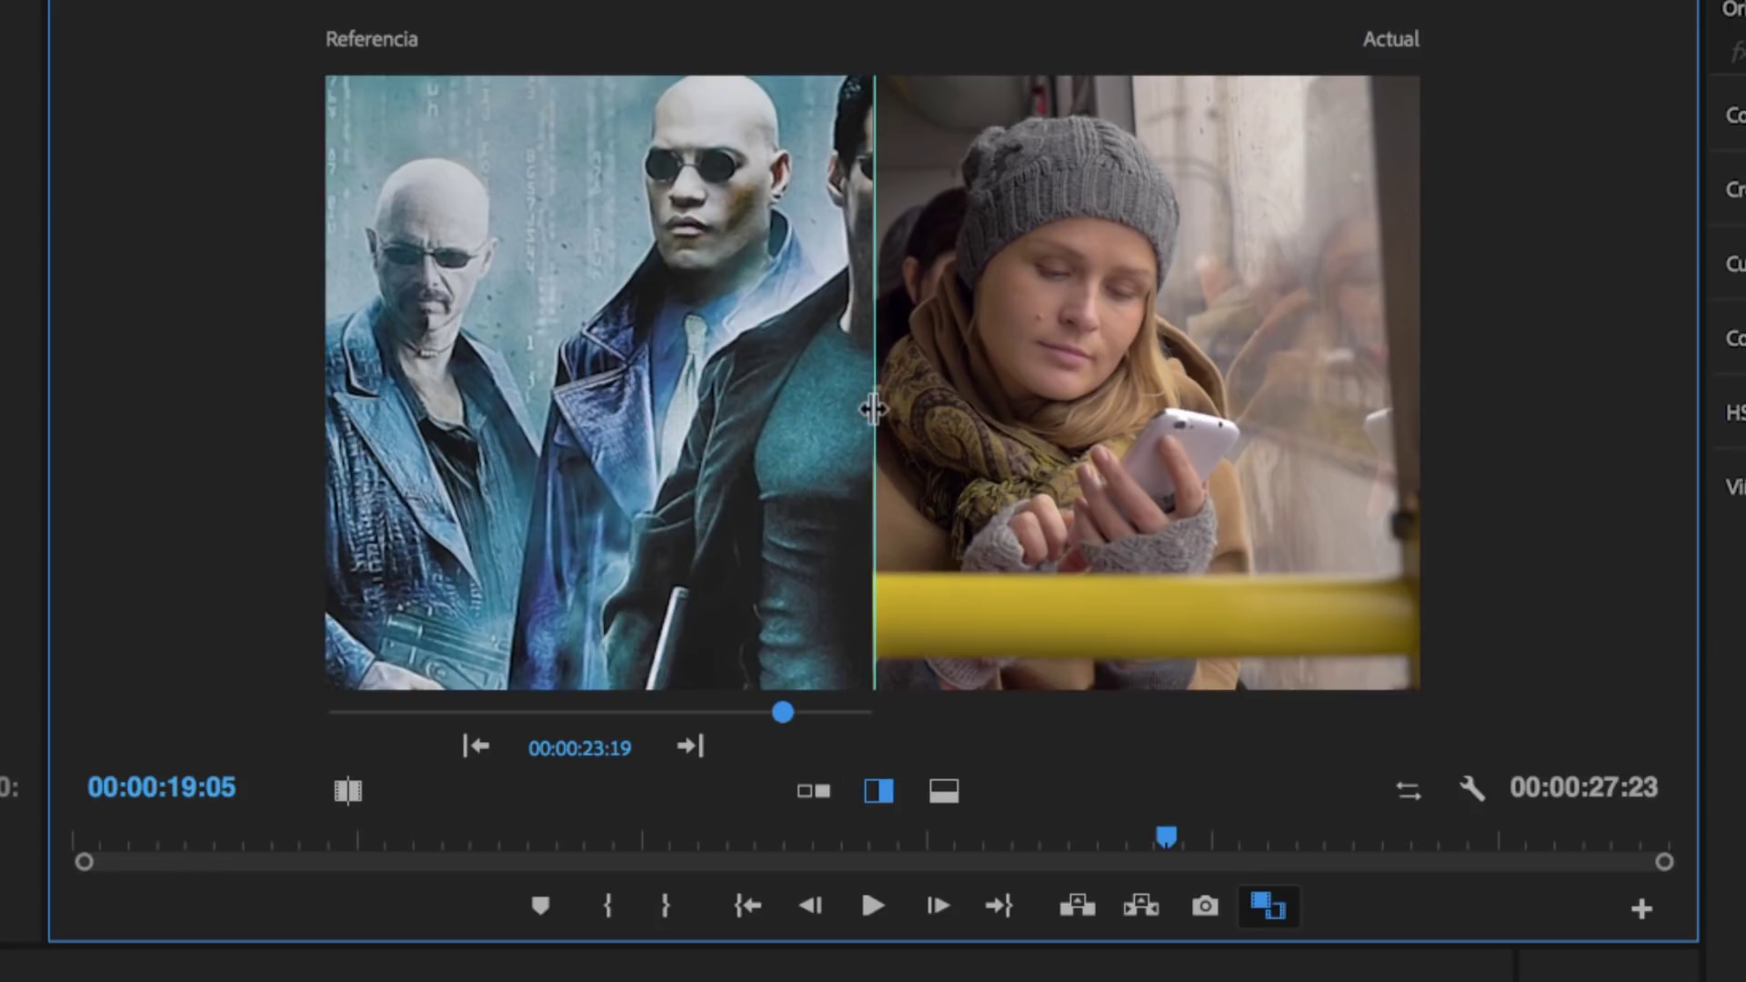
pyautogui.moveTo(873, 411)
pyautogui.mouseDown()
pyautogui.moveTo(1273, 391)
pyautogui.moveTo(1038, 396)
pyautogui.moveTo(869, 454)
pyautogui.moveTo(851, 486)
pyautogui.mouseUp()
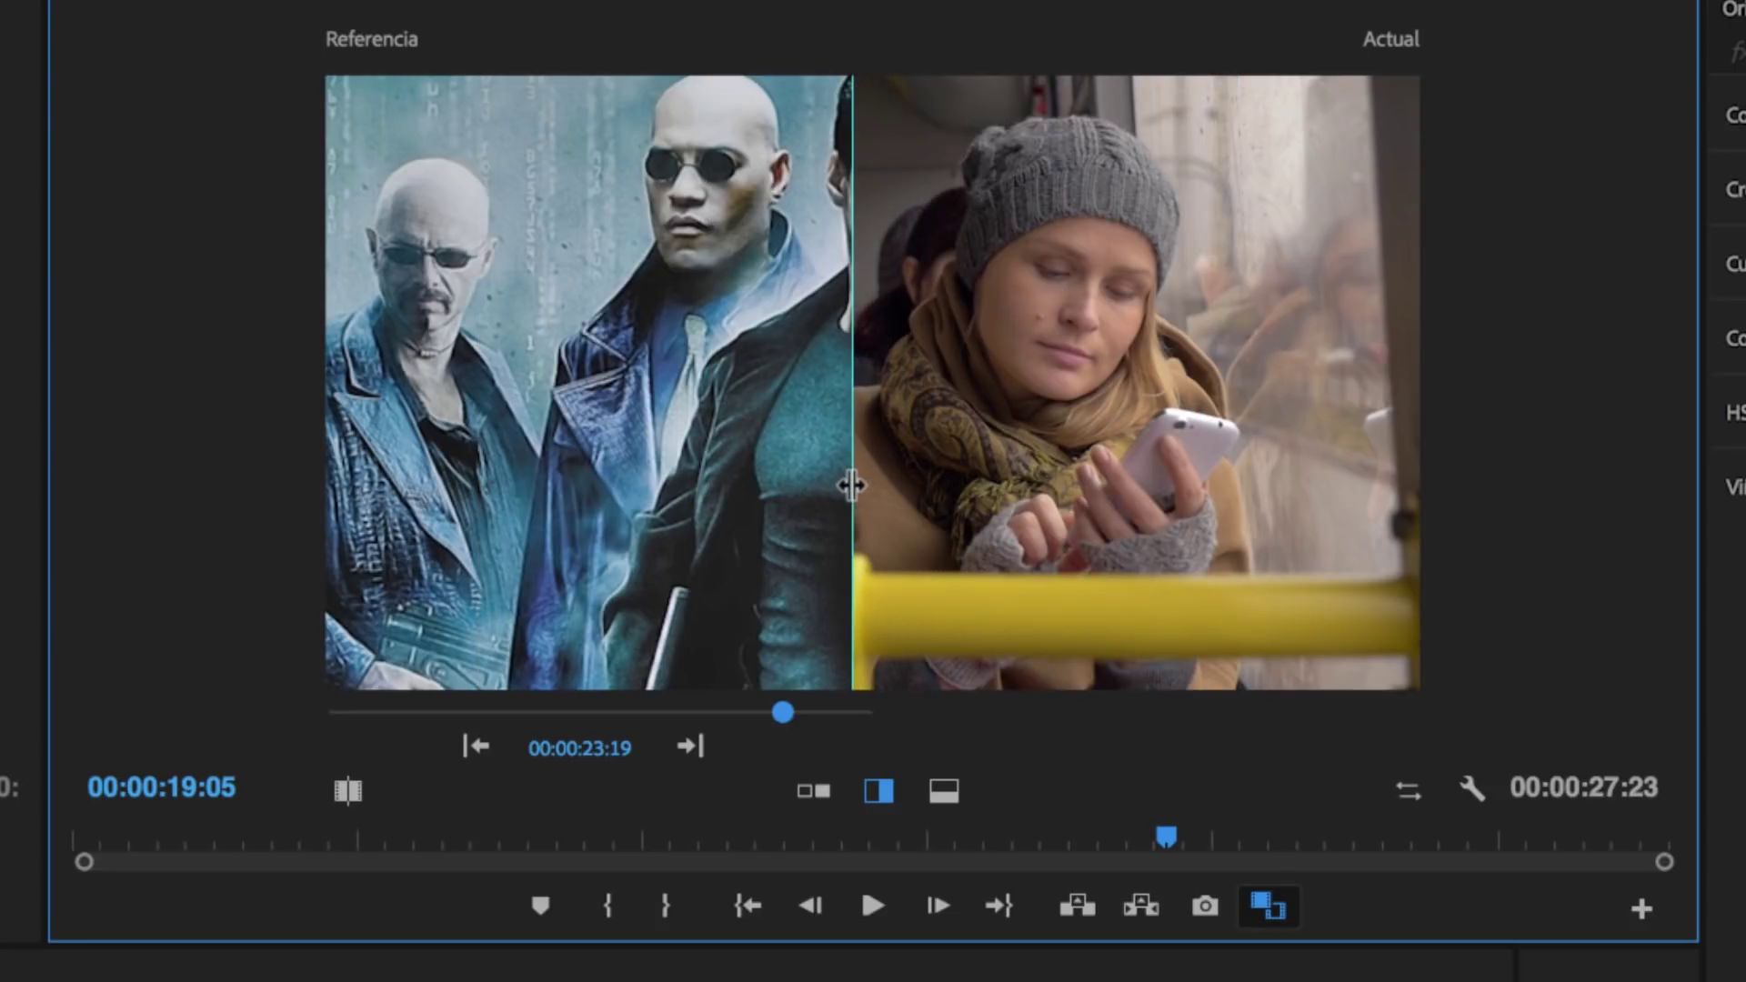
pyautogui.click(950, 795)
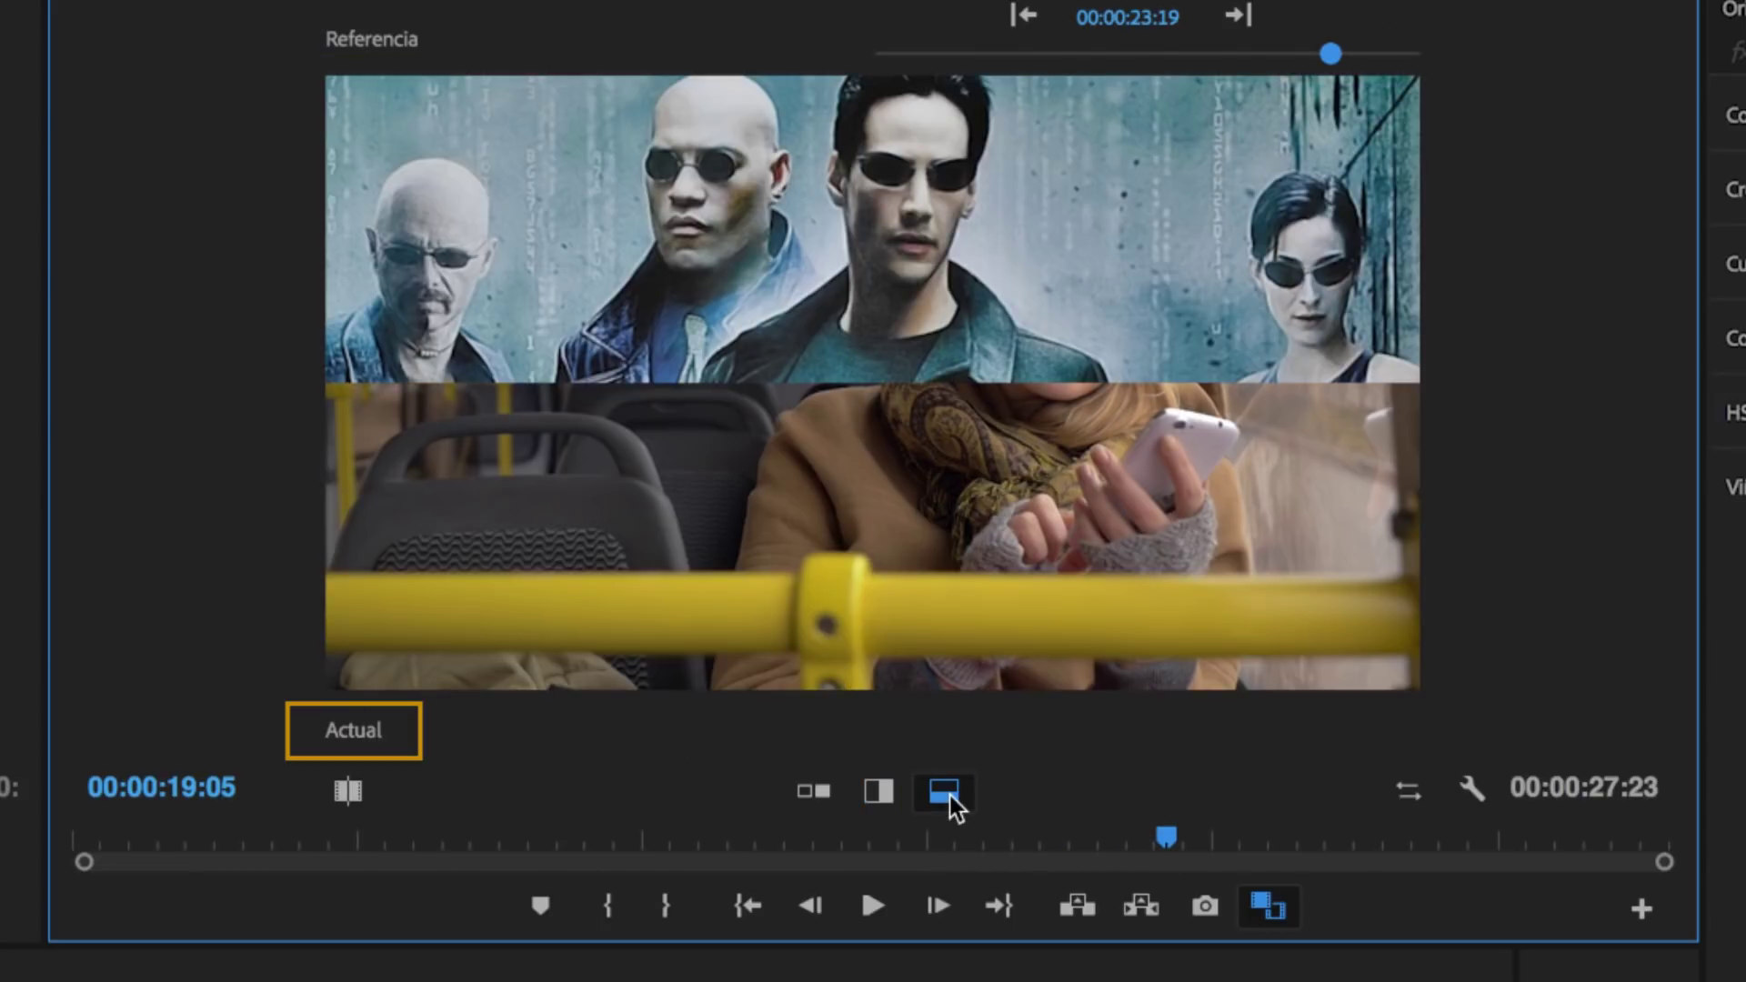
pyautogui.moveTo(864, 400)
pyautogui.mouseDown()
pyautogui.moveTo(899, 590)
pyautogui.moveTo(926, 356)
pyautogui.mouseUp()
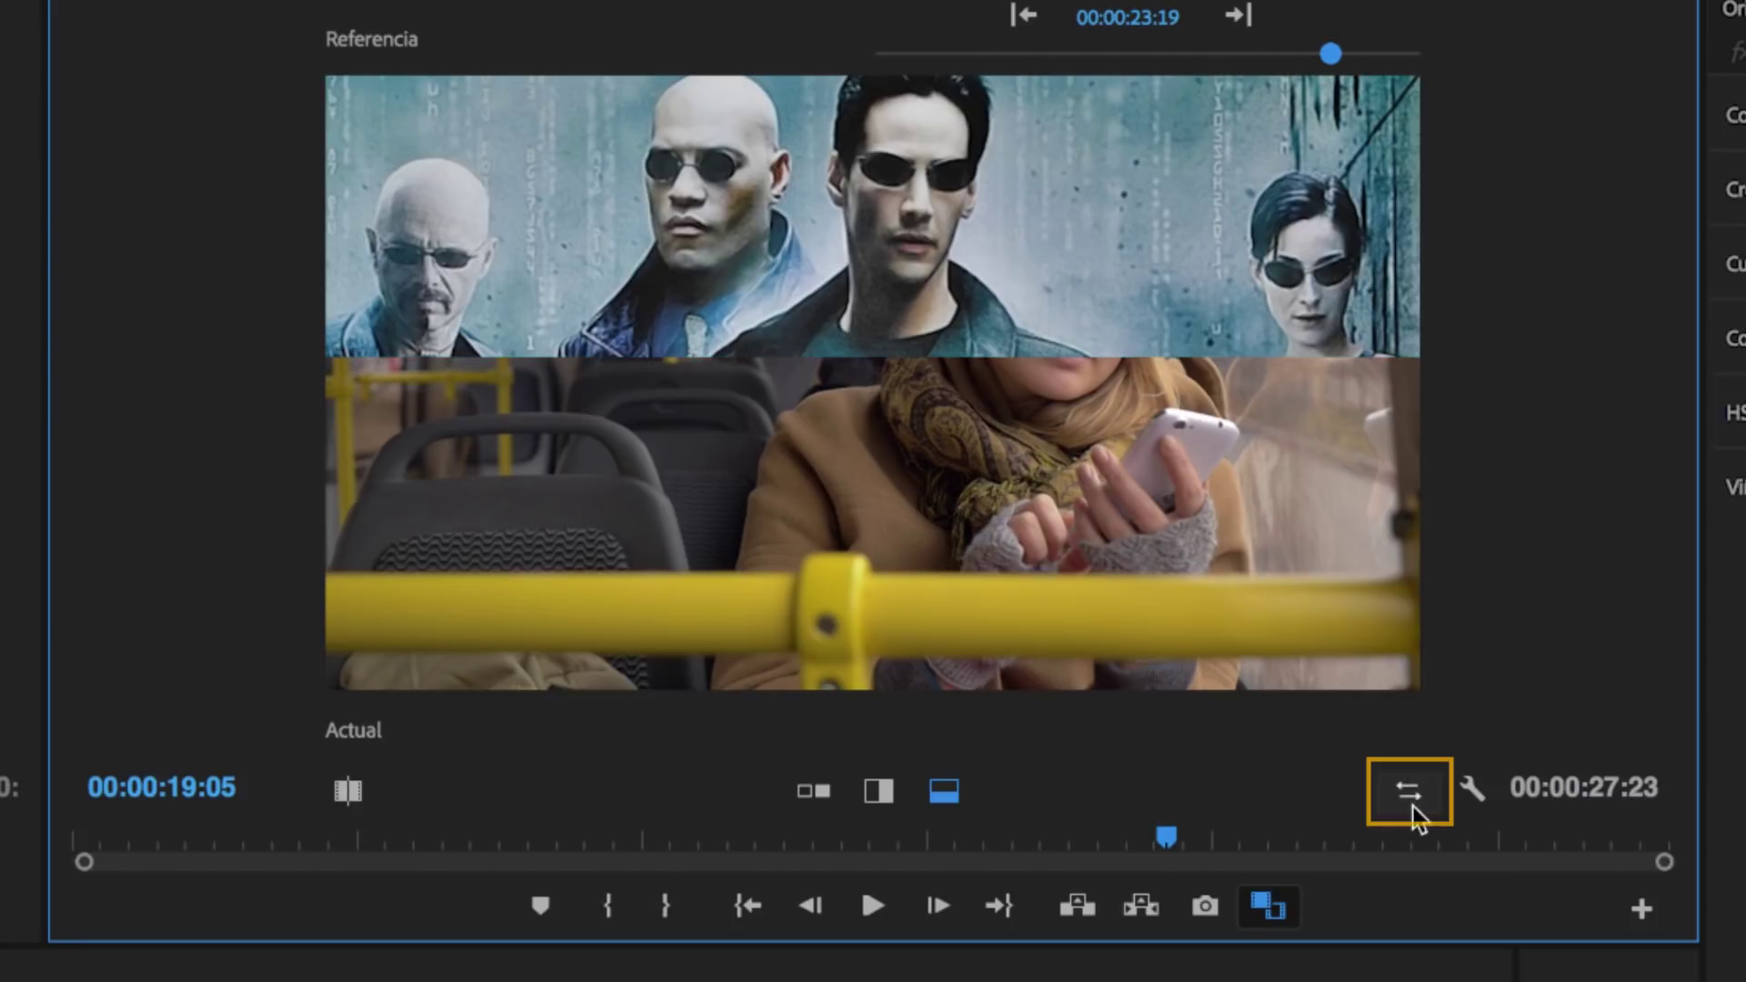
pyautogui.click(1408, 791)
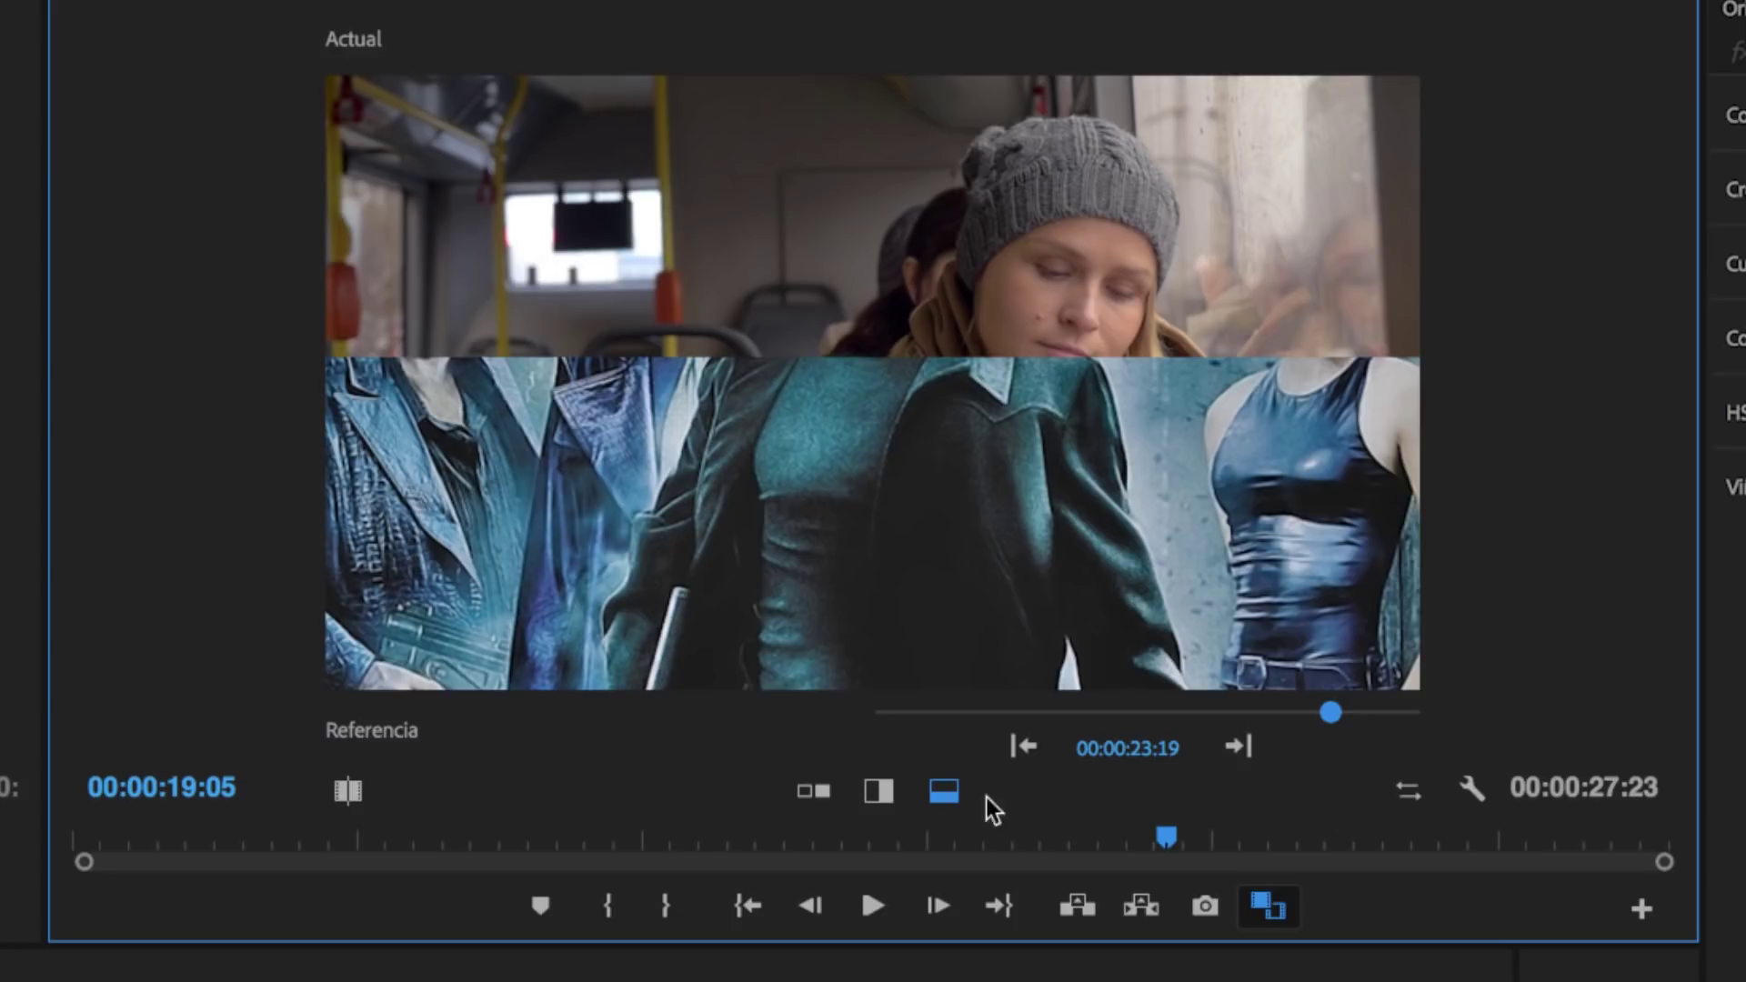
pyautogui.click(886, 791)
pyautogui.click(816, 788)
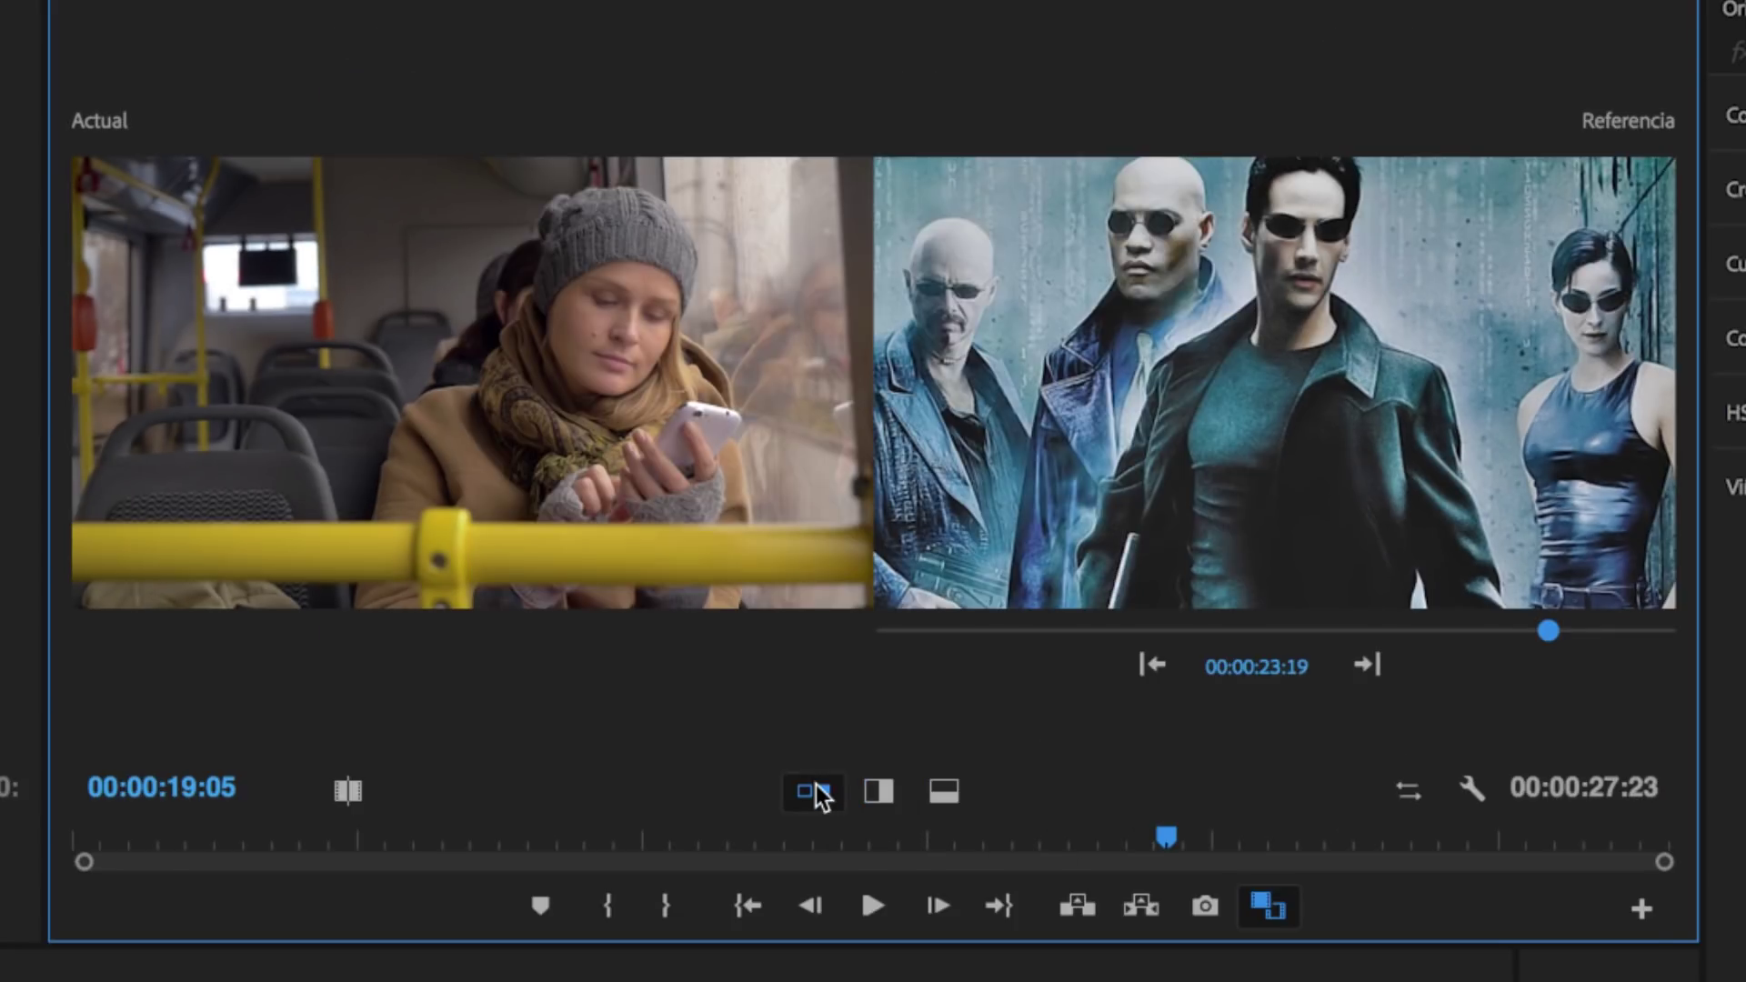
pyautogui.click(1411, 798)
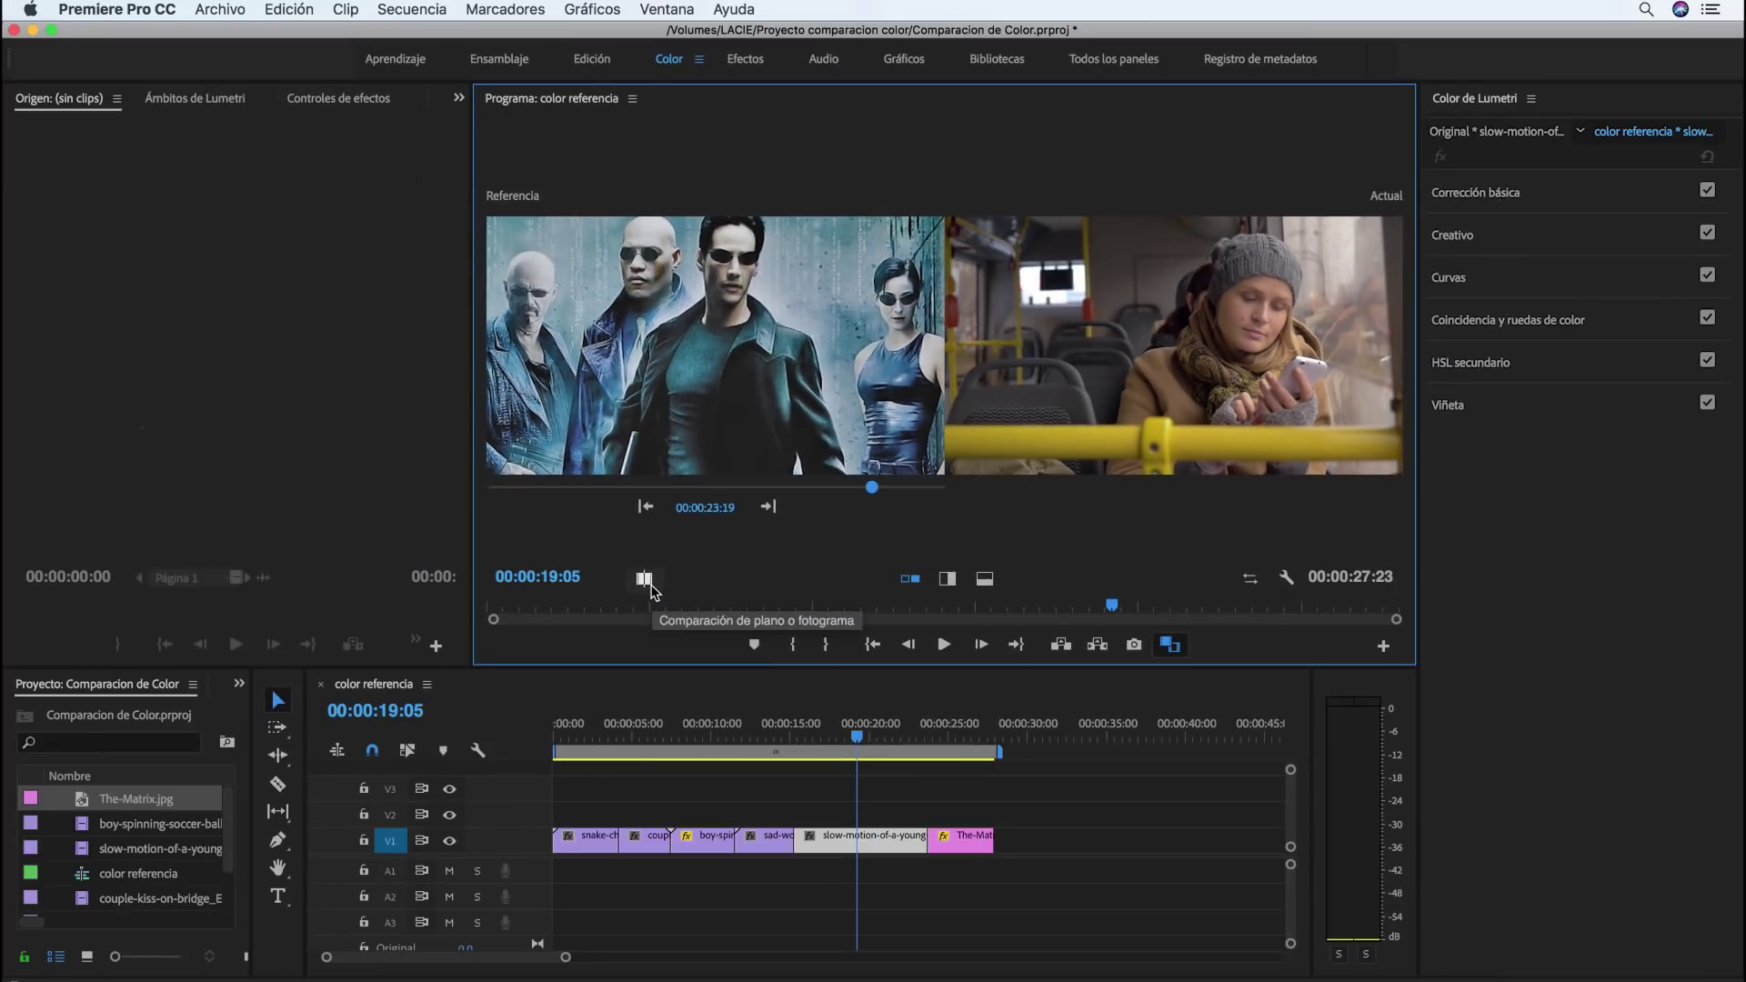
# Switch to before/after comparison and scrub the playhead back onto the bus clip at 00:00:18:22
pyautogui.click(355, 800)
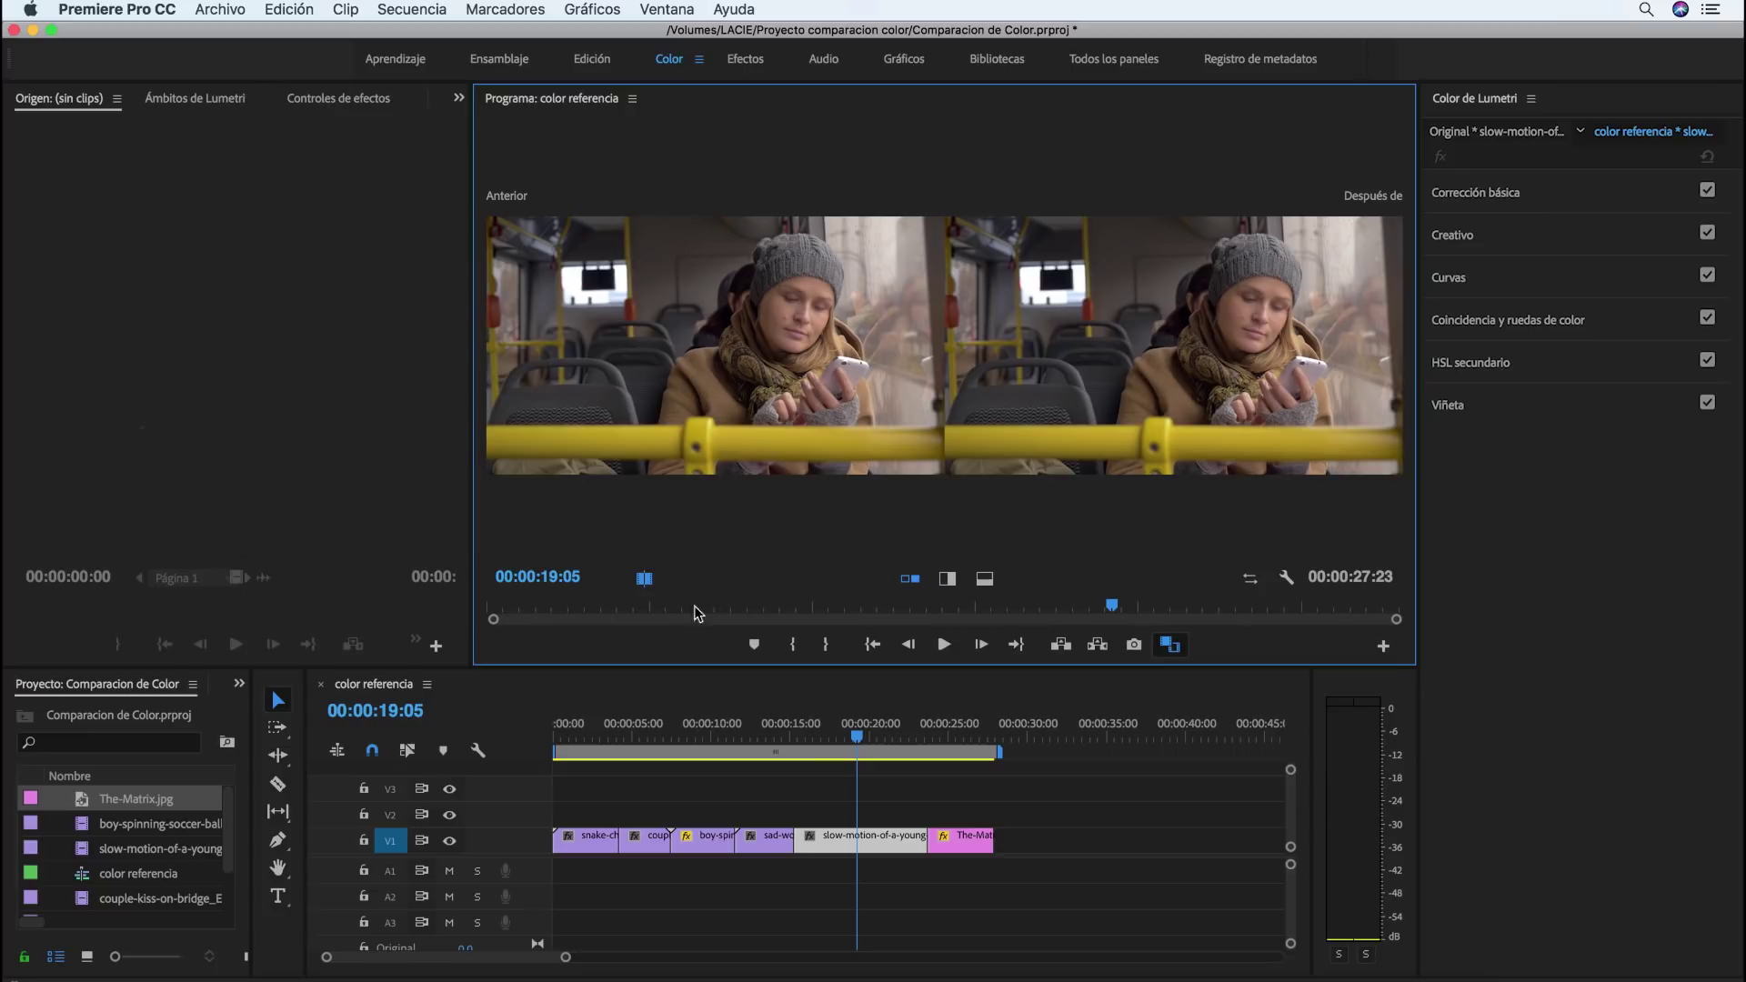
pyautogui.moveTo(861, 758)
pyautogui.mouseDown()
pyautogui.moveTo(827, 745)
pyautogui.moveTo(853, 744)
pyautogui.mouseUp()
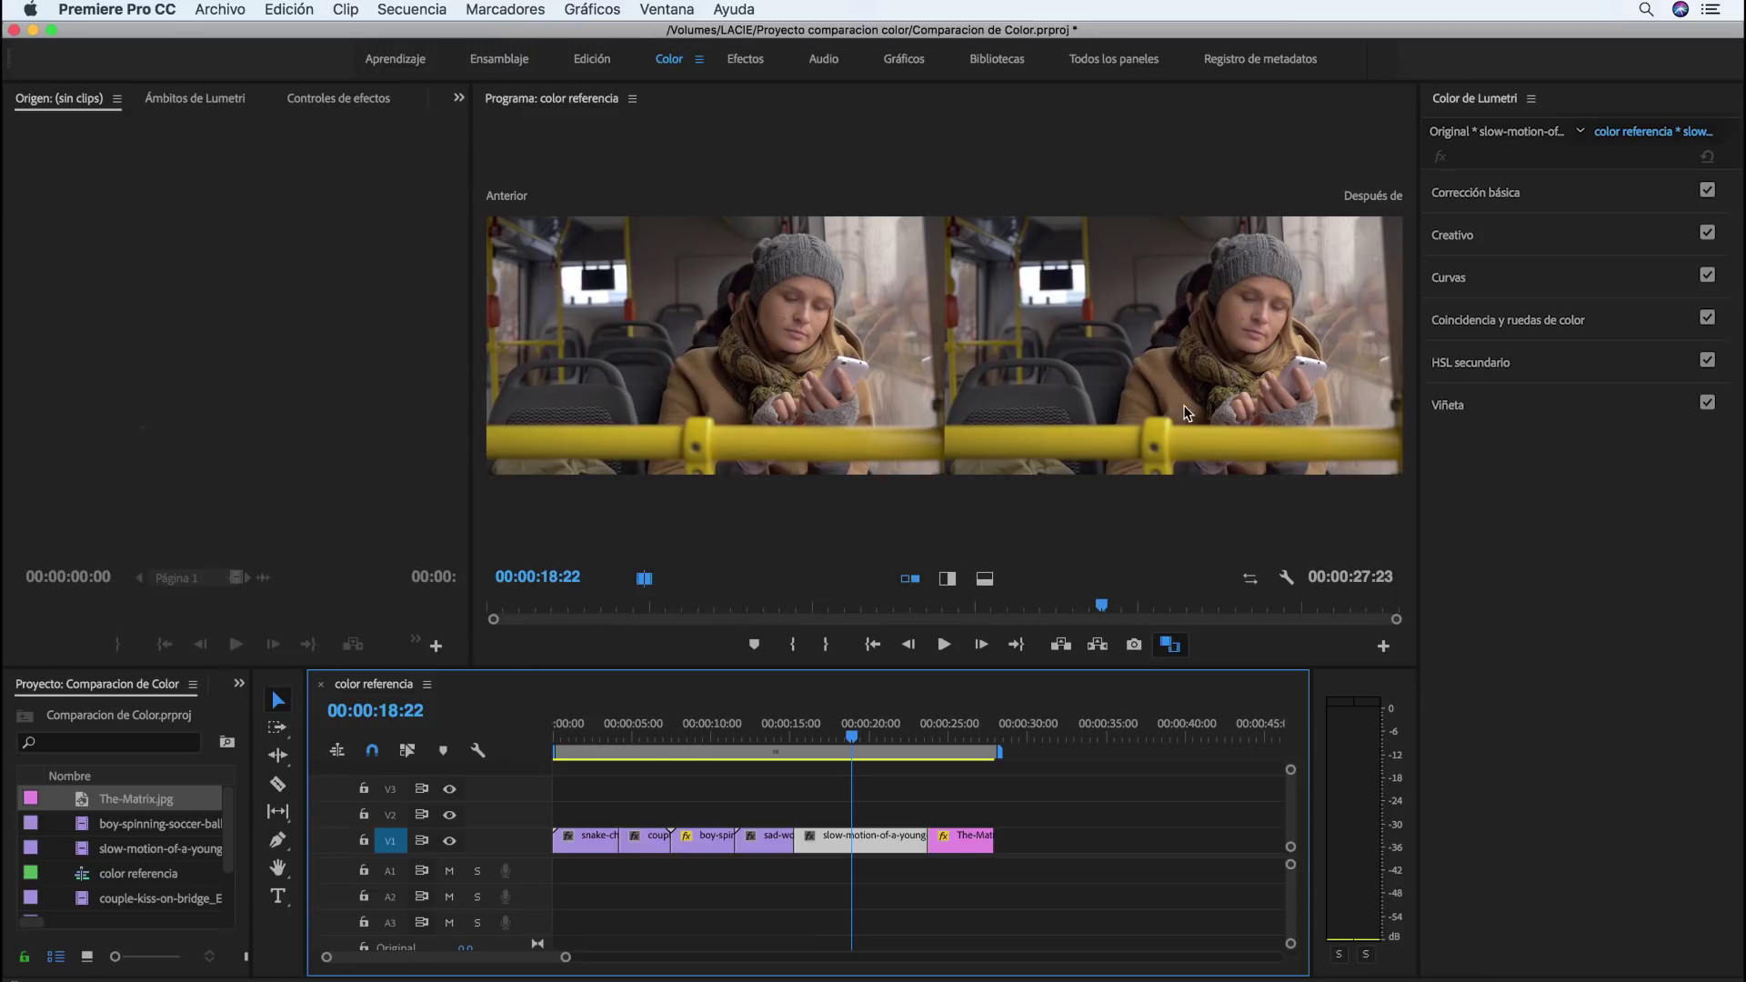
# In Corrección básica, set Temperature 32, Exposure 1,4, Blacks -50 and Tint -24
pyautogui.click(1506, 202)
pyautogui.moveTo(1626, 338); pyautogui.dragTo(1642, 337)
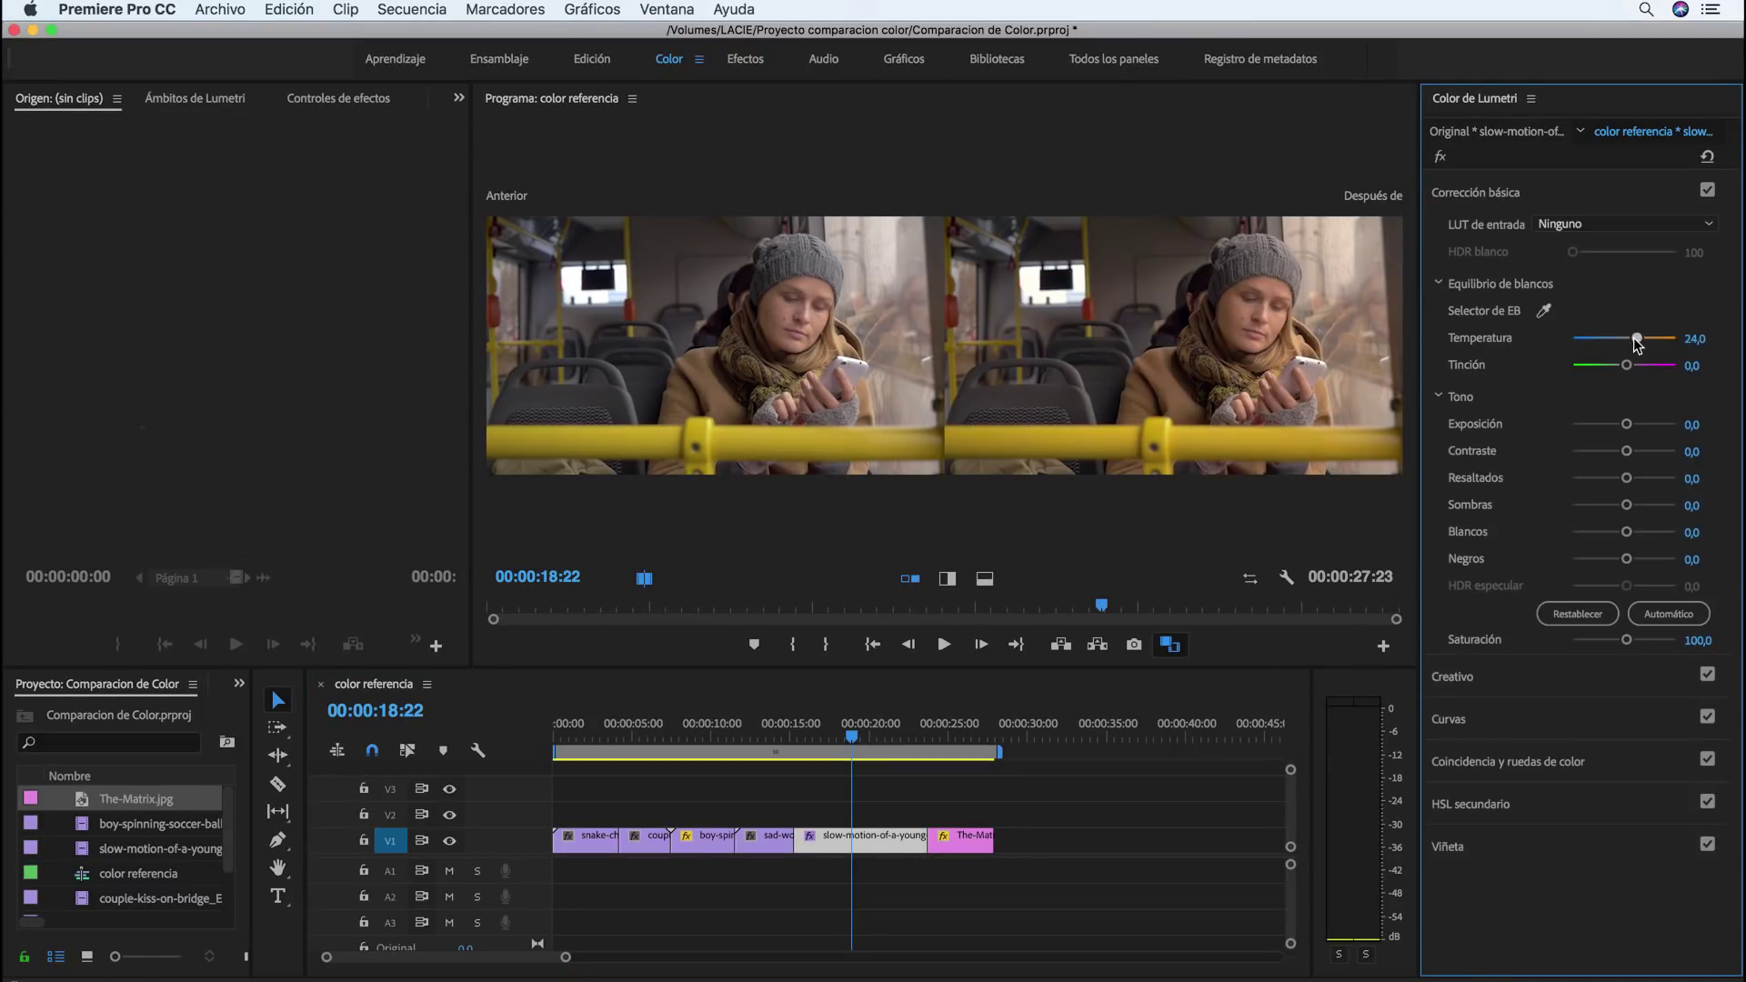
pyautogui.moveTo(1625, 424); pyautogui.dragTo(1639, 423)
pyautogui.moveTo(1625, 559); pyautogui.dragTo(1599, 559)
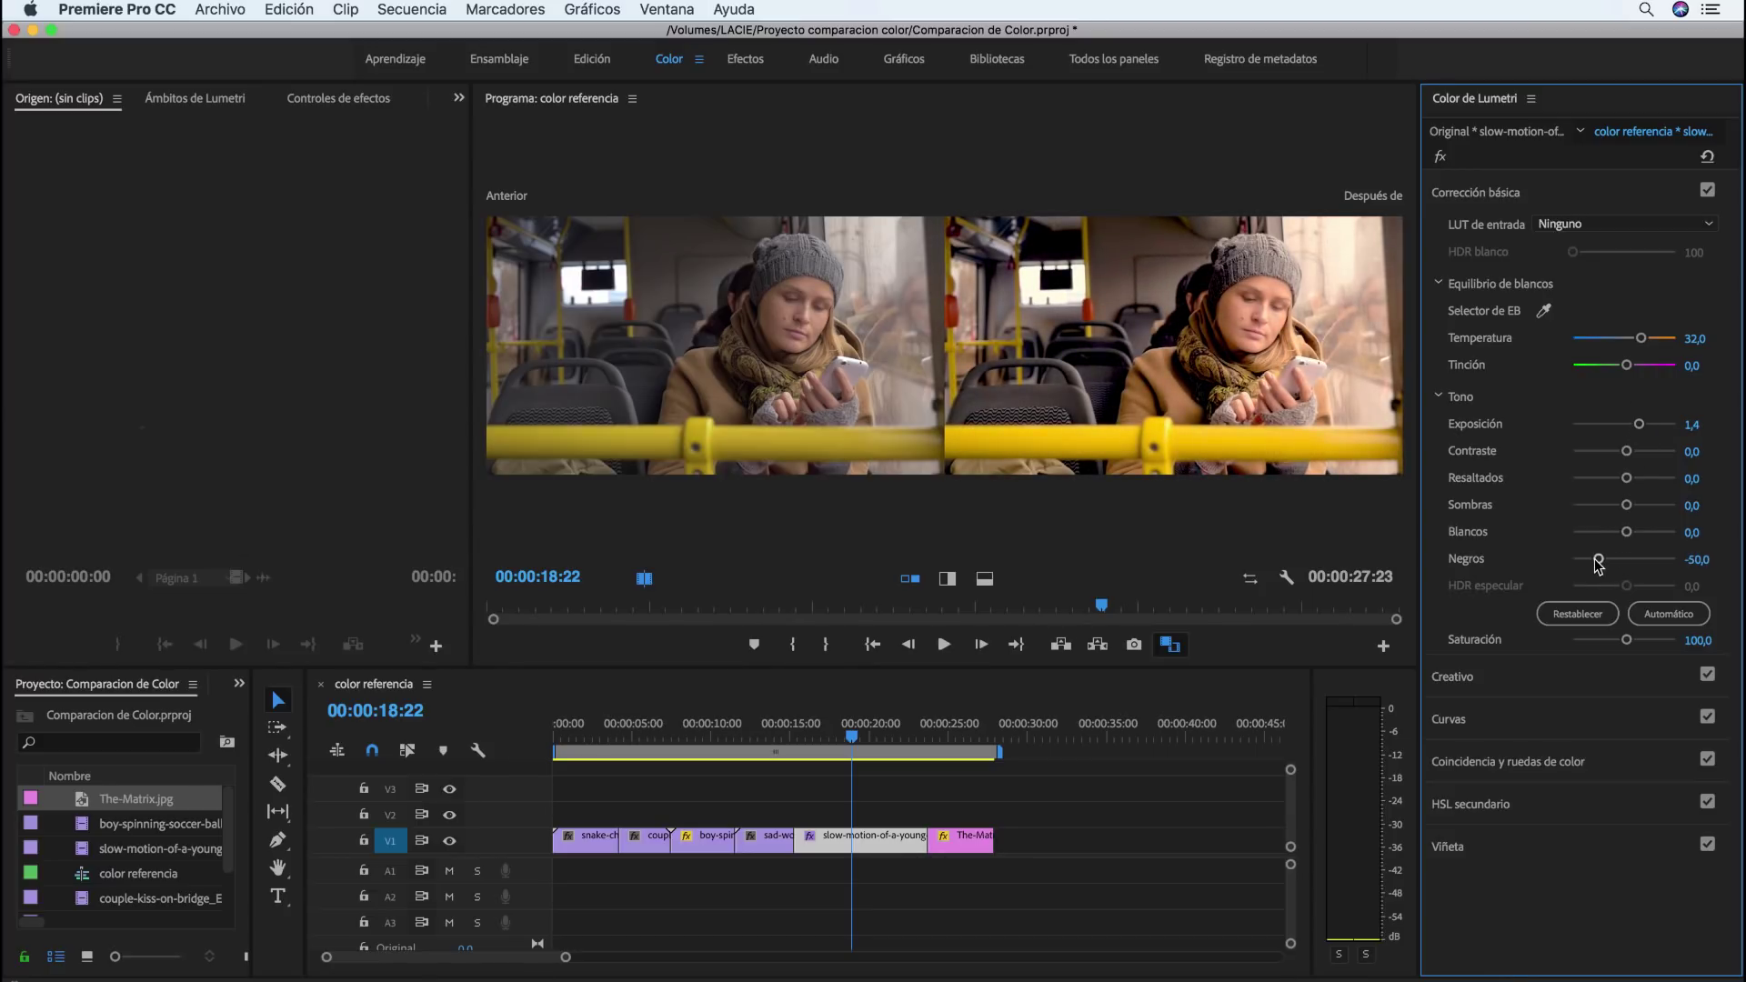
pyautogui.moveTo(1626, 364); pyautogui.dragTo(1610, 366)
# Try the vertical and horizontal before/after split views, sweeping the divide across the frame
pyautogui.click(950, 580)
pyautogui.moveTo(944, 431); pyautogui.dragTo(949, 431)
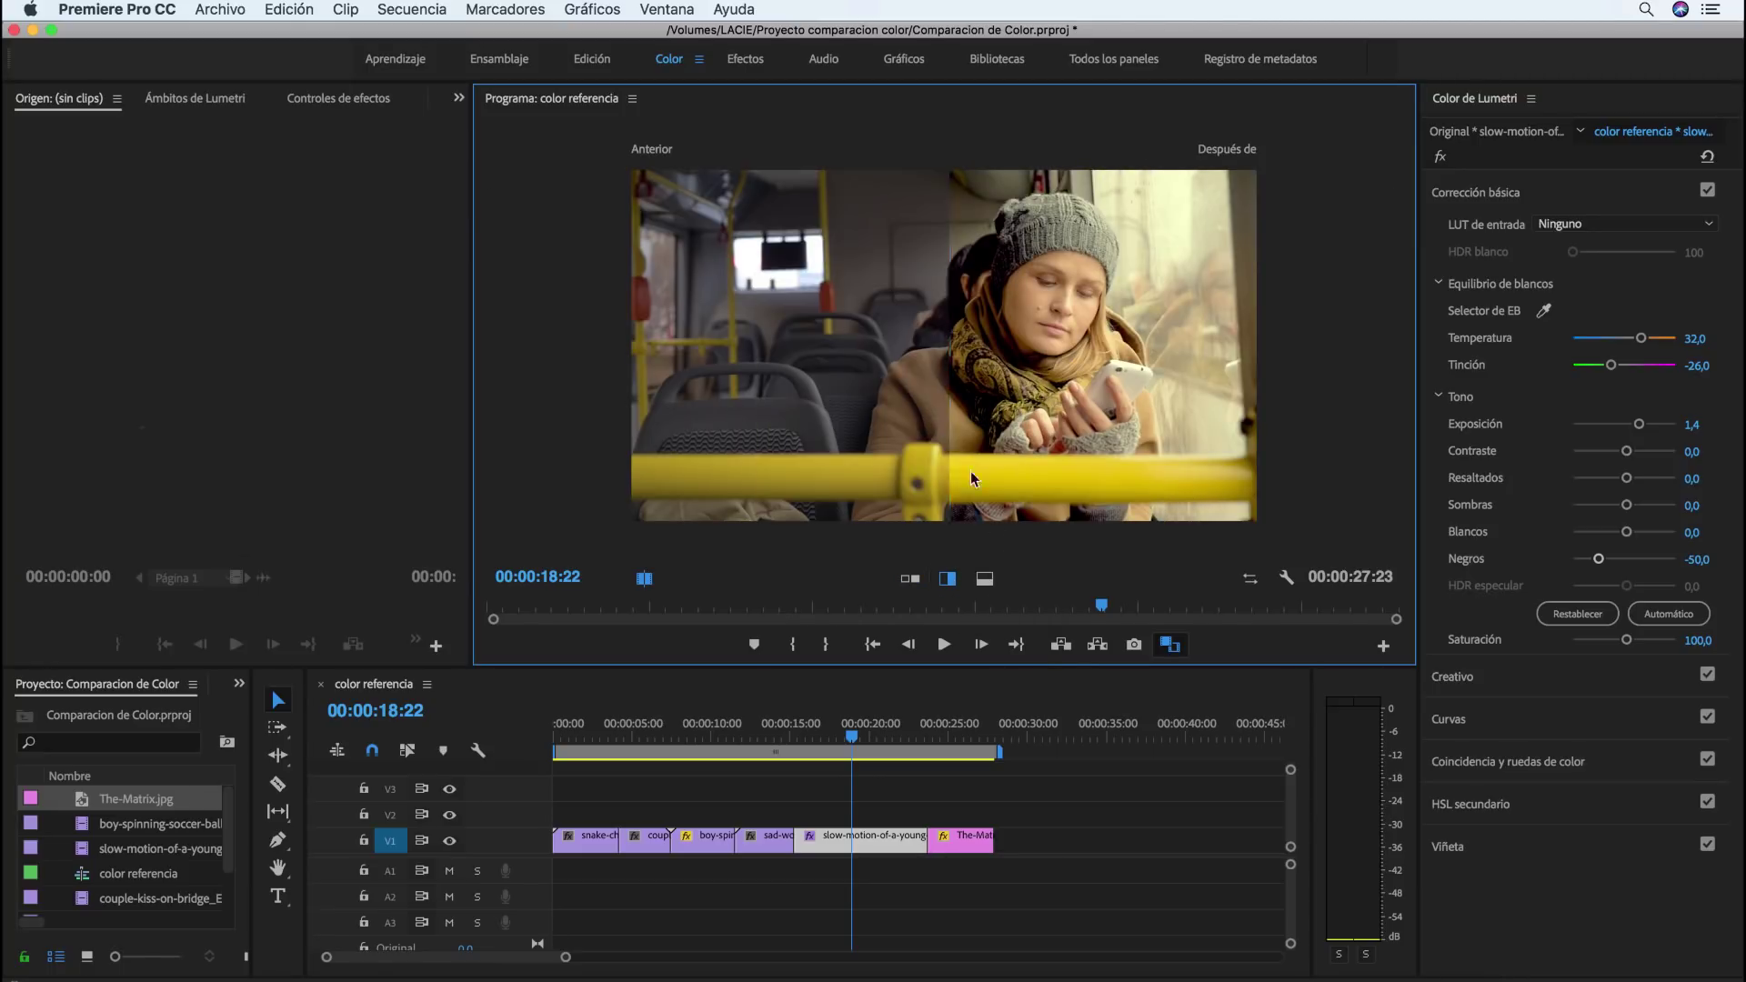
pyautogui.click(984, 579)
pyautogui.moveTo(941, 348); pyautogui.dragTo(955, 334)
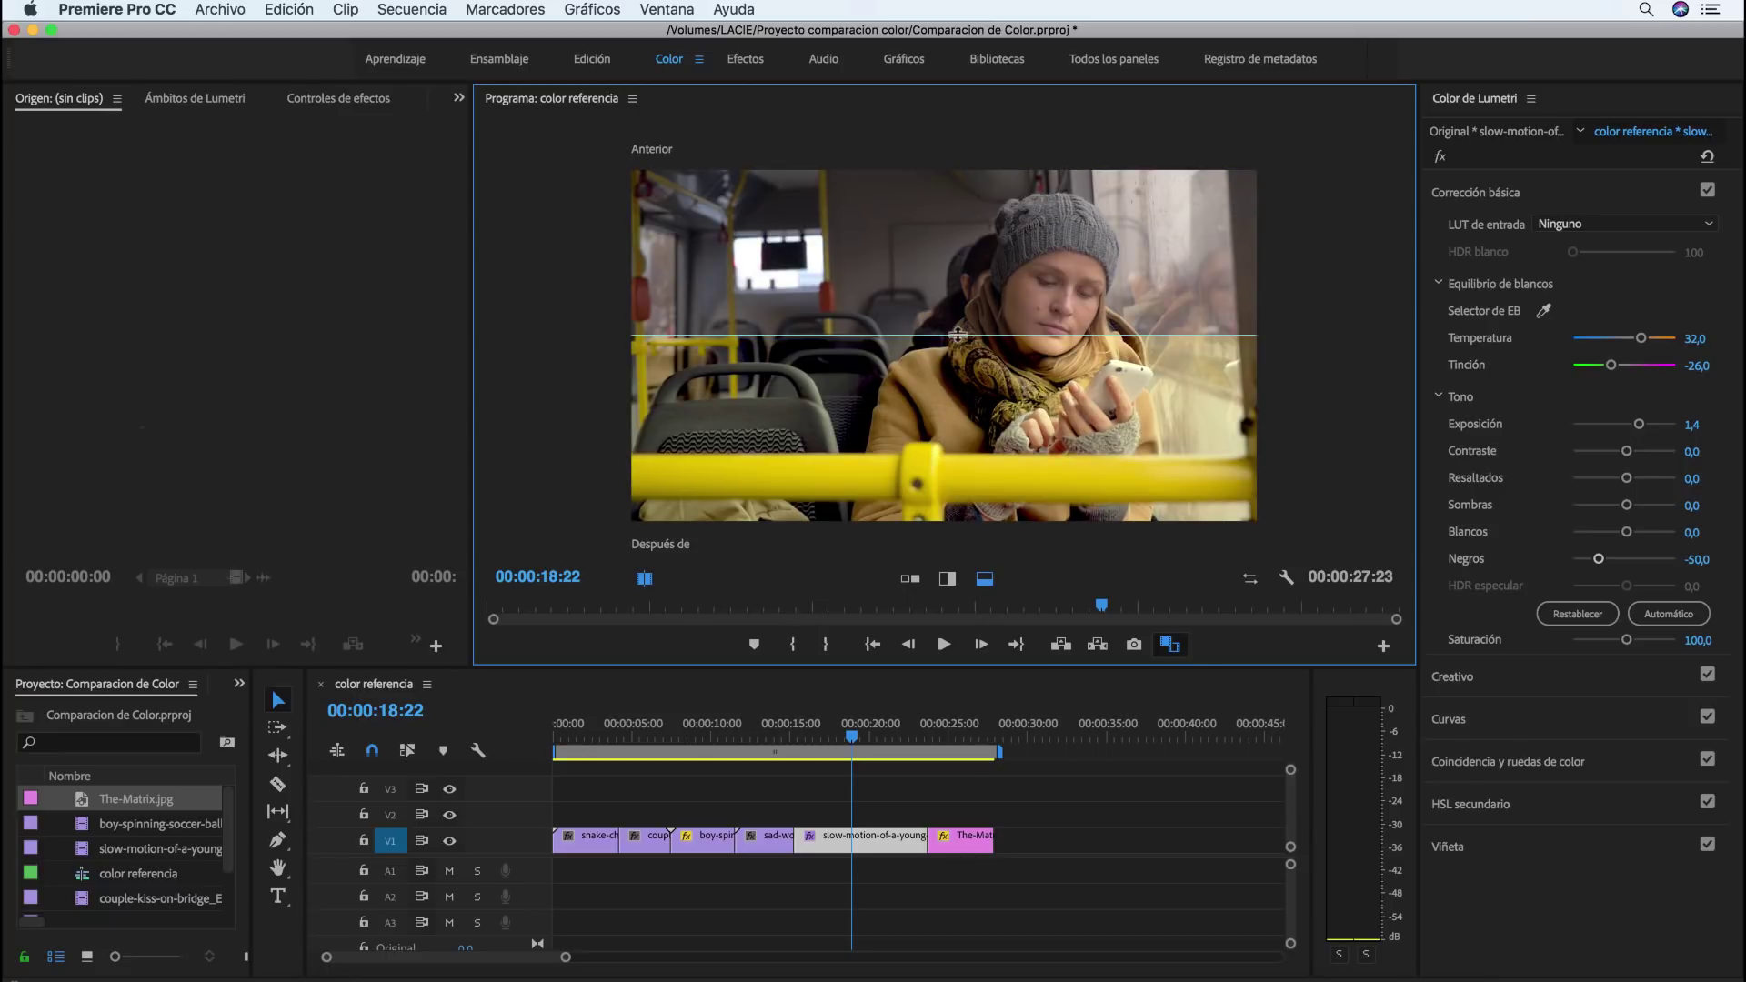
# Show before and after side by side, widen the Program monitor and display the Lumetri waveform
pyautogui.click(910, 579)
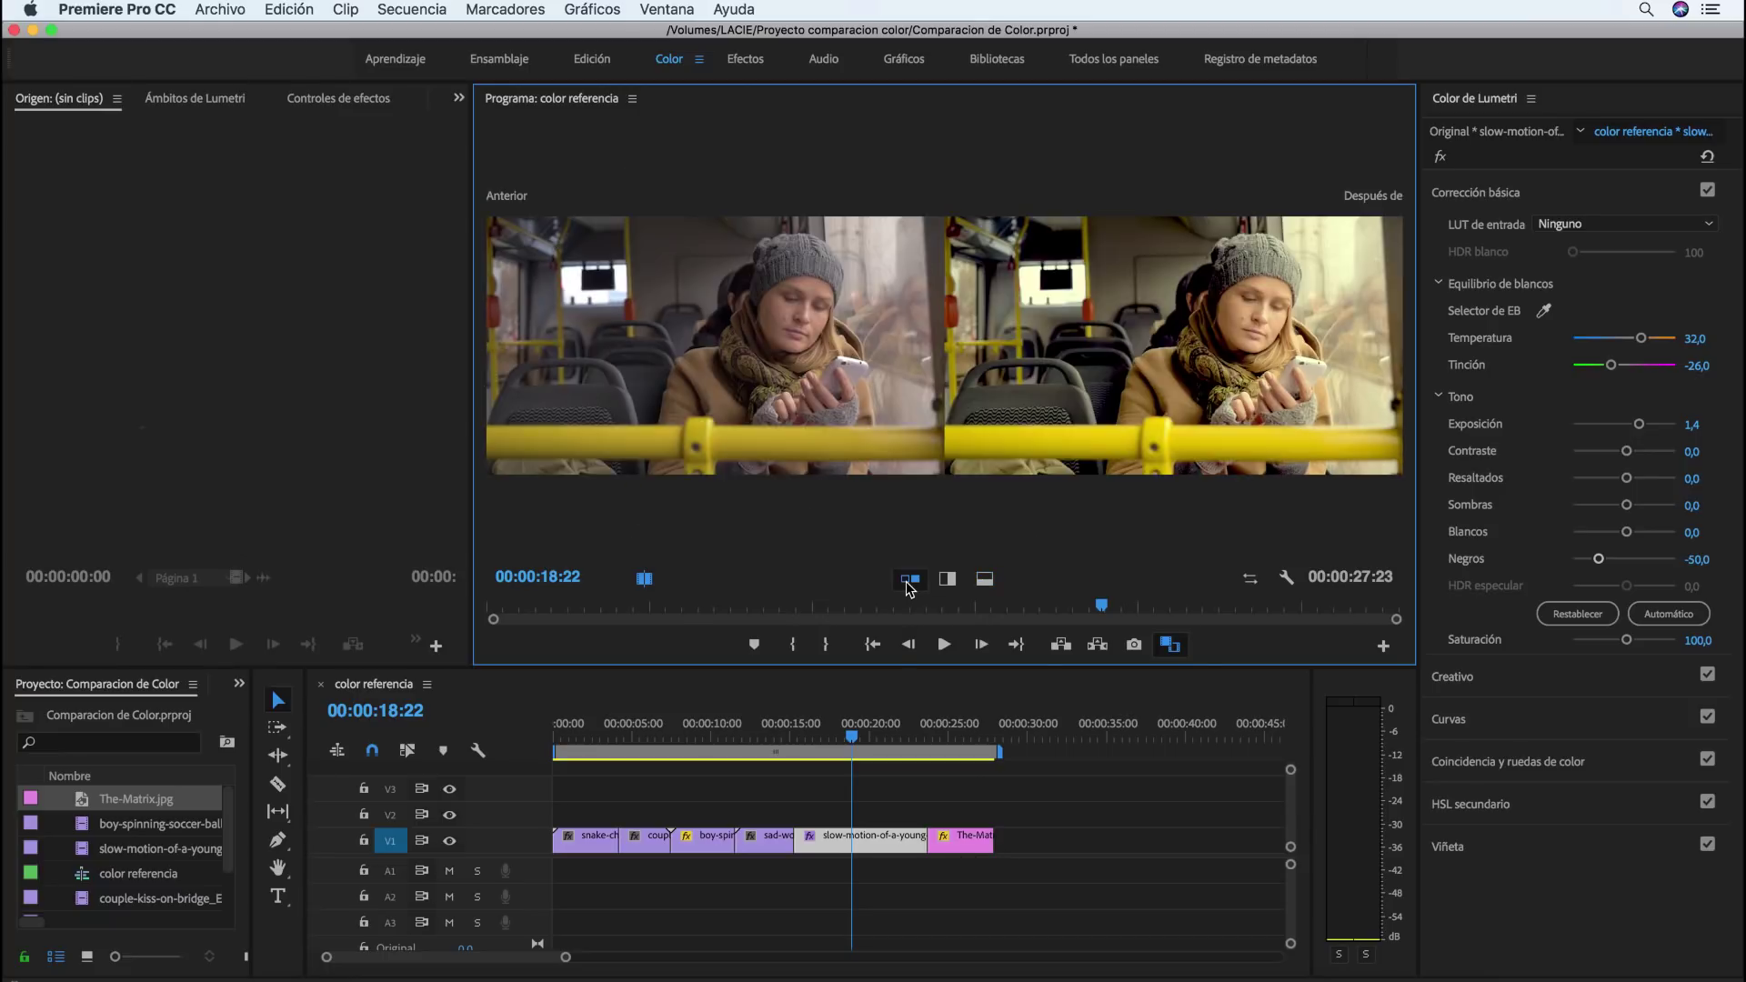
pyautogui.moveTo(472, 450); pyautogui.dragTo(583, 466)
pyautogui.click(239, 108)
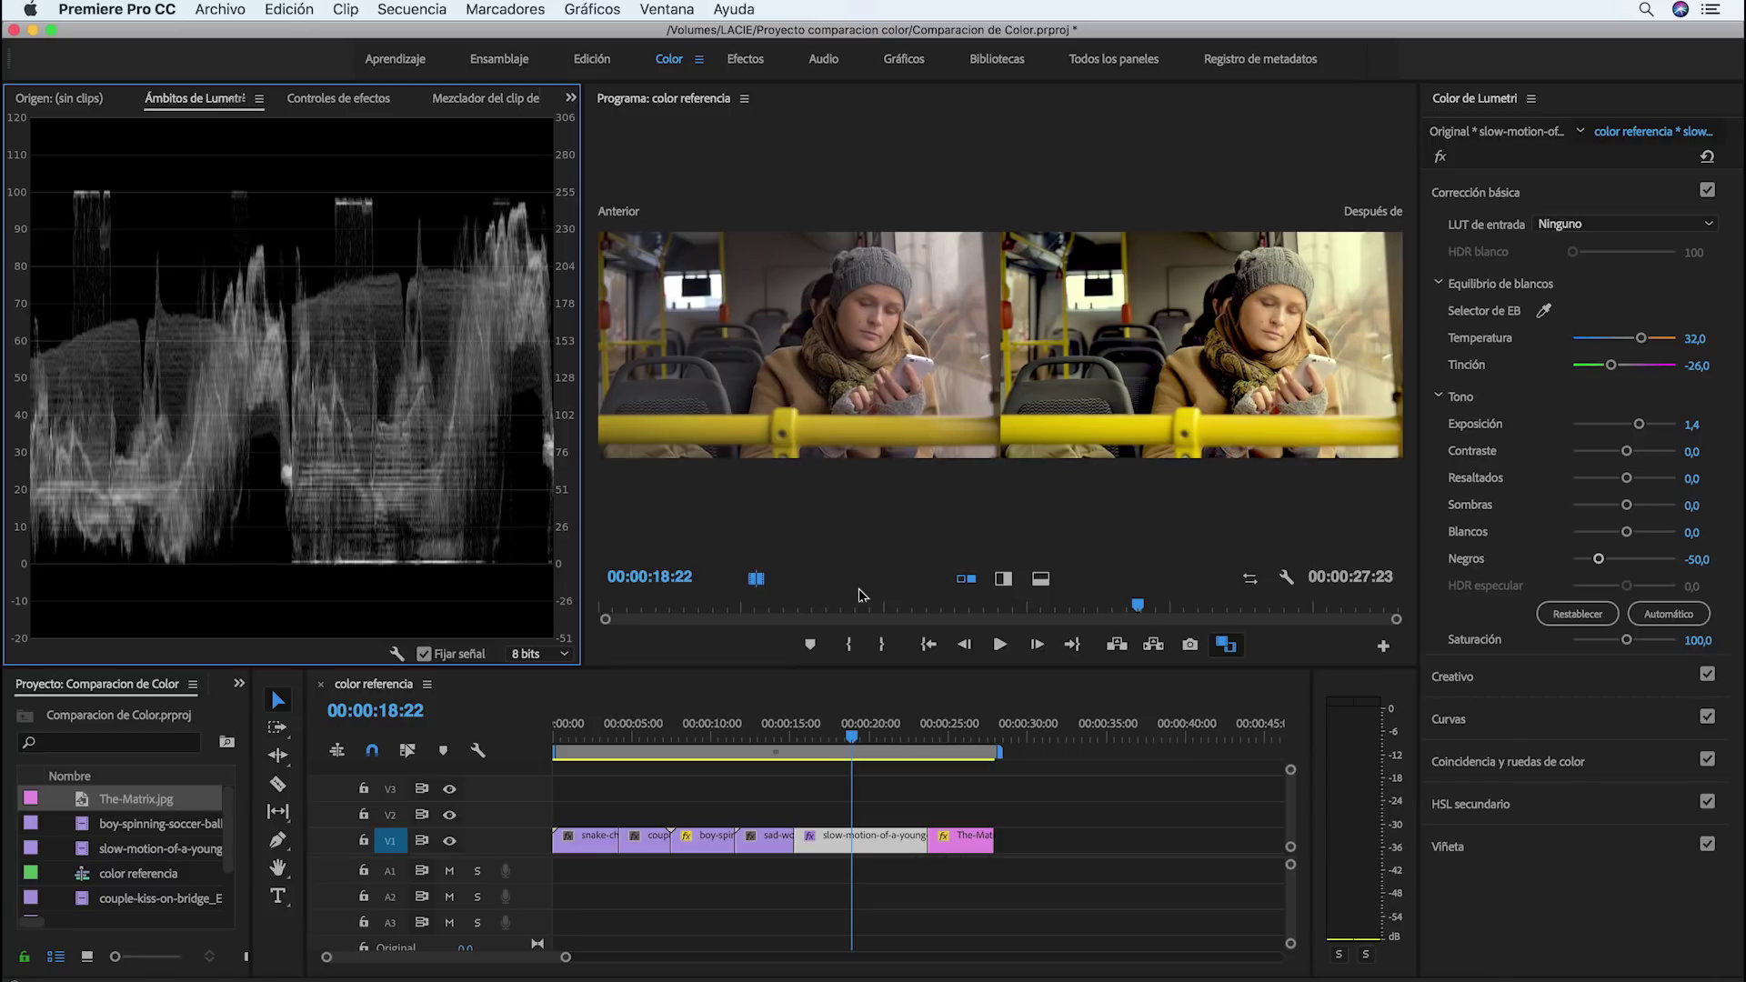
# Turn on Comparison View and step the reference frame to the pool shot at 00:00:11:14
pyautogui.click(754, 580)
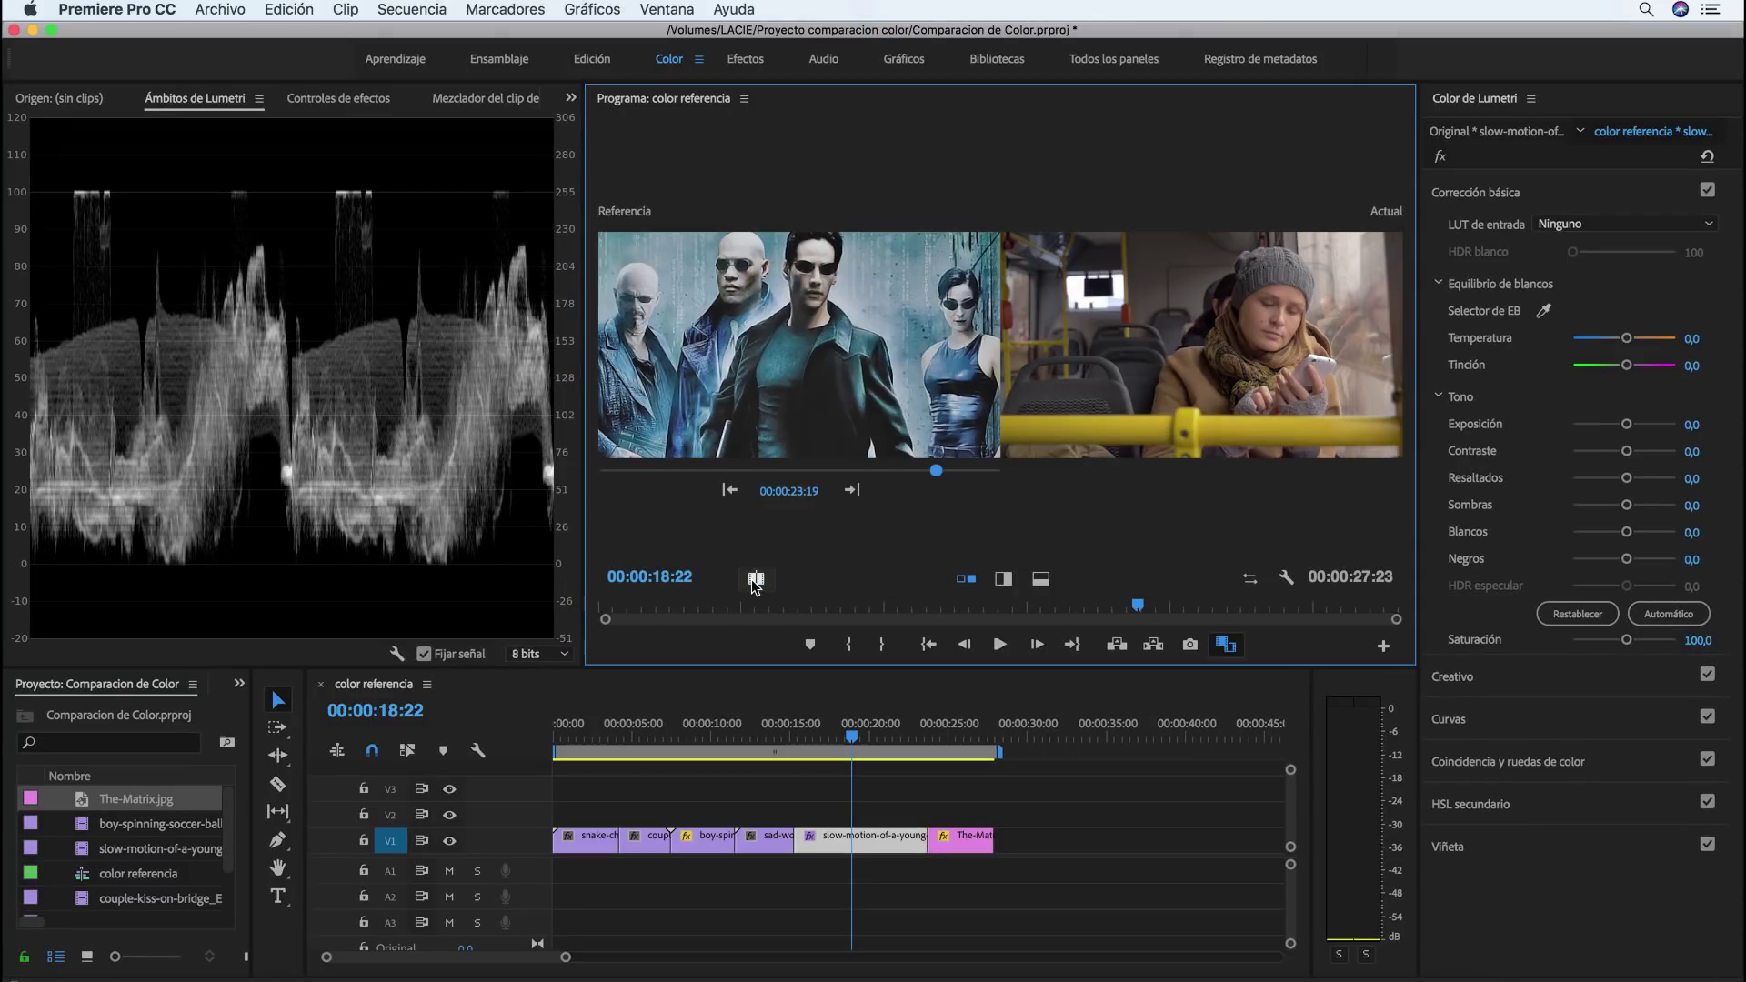
pyautogui.click(729, 491)
pyautogui.click(729, 491)
pyautogui.click(729, 491)
pyautogui.click(852, 490)
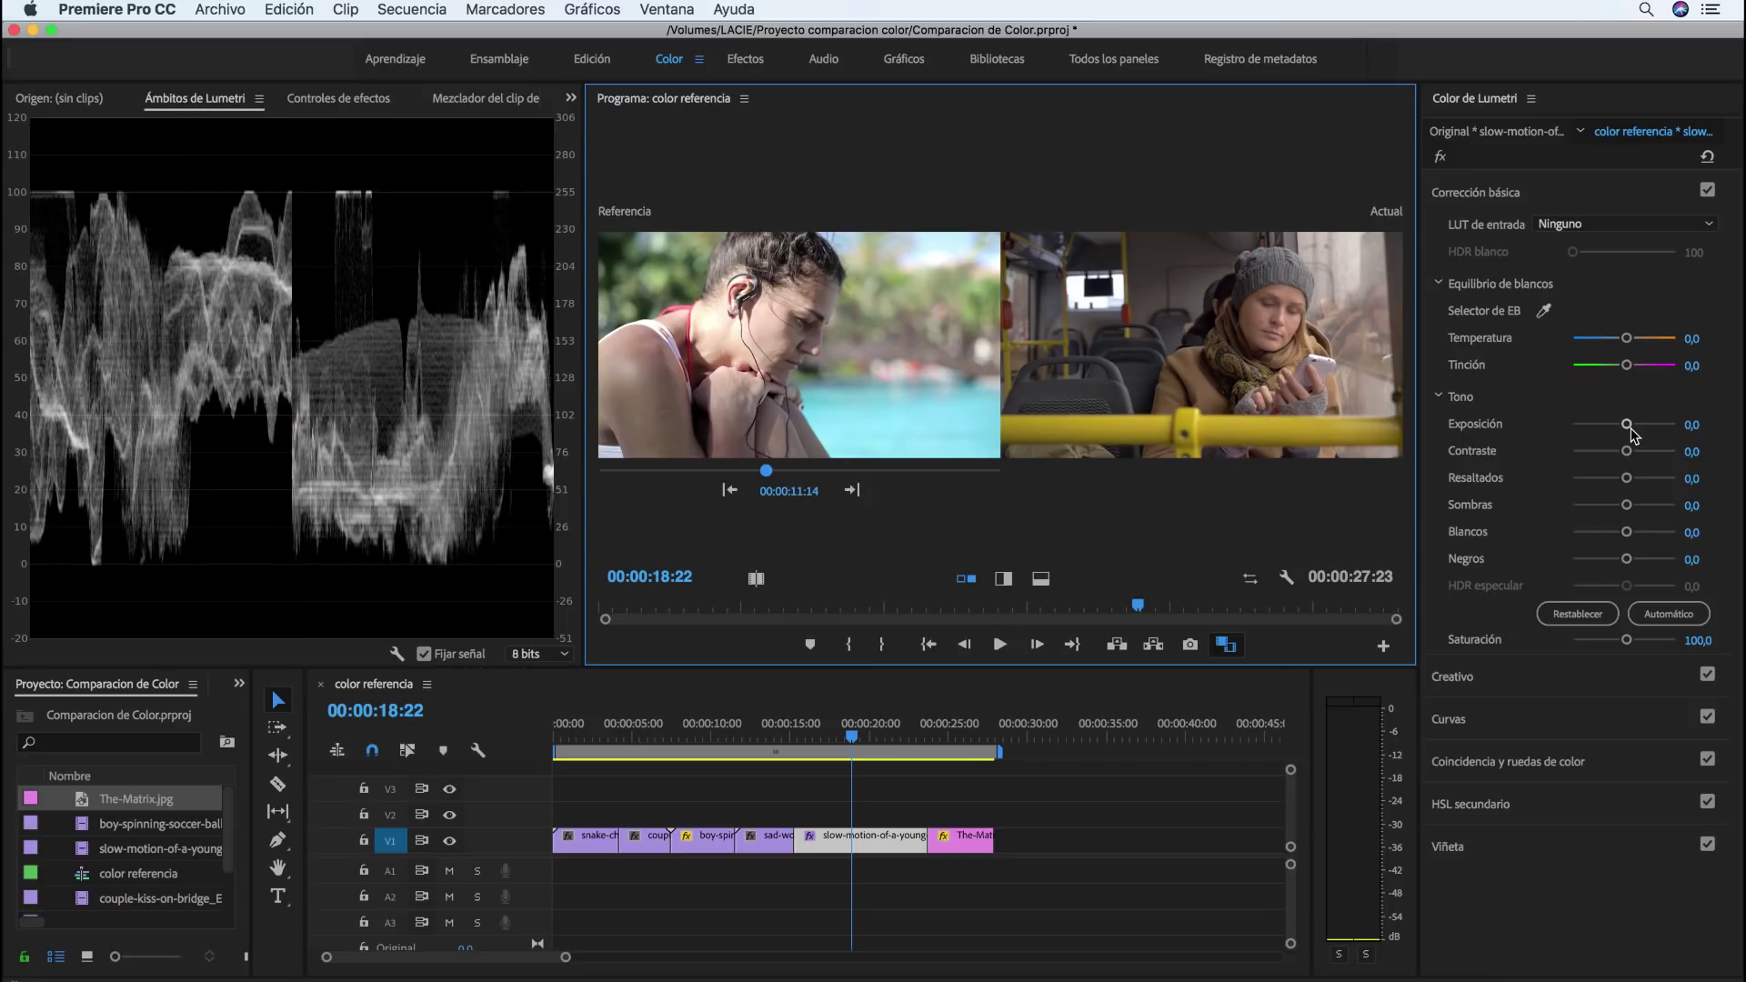
# Set the bus clip's Exposición to 1,3 against the pool reference, then collapse Corrección básica
pyautogui.moveTo(1627, 425); pyautogui.dragTo(1637, 425)
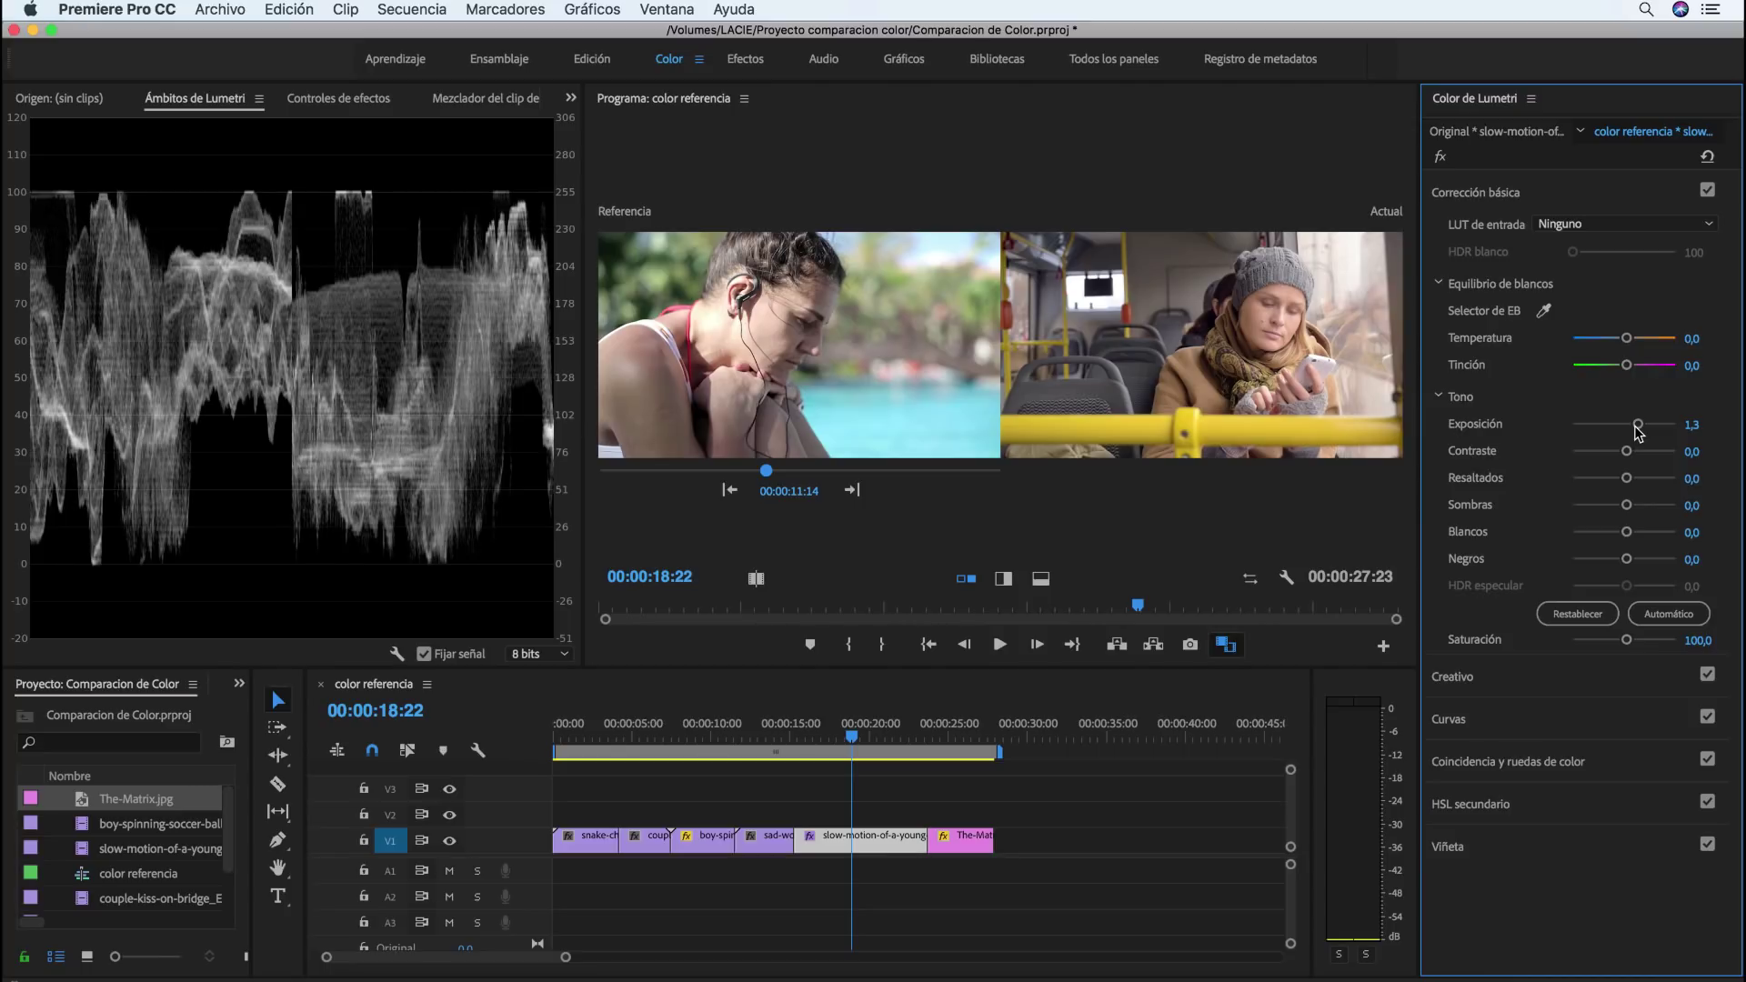
pyautogui.click(1514, 194)
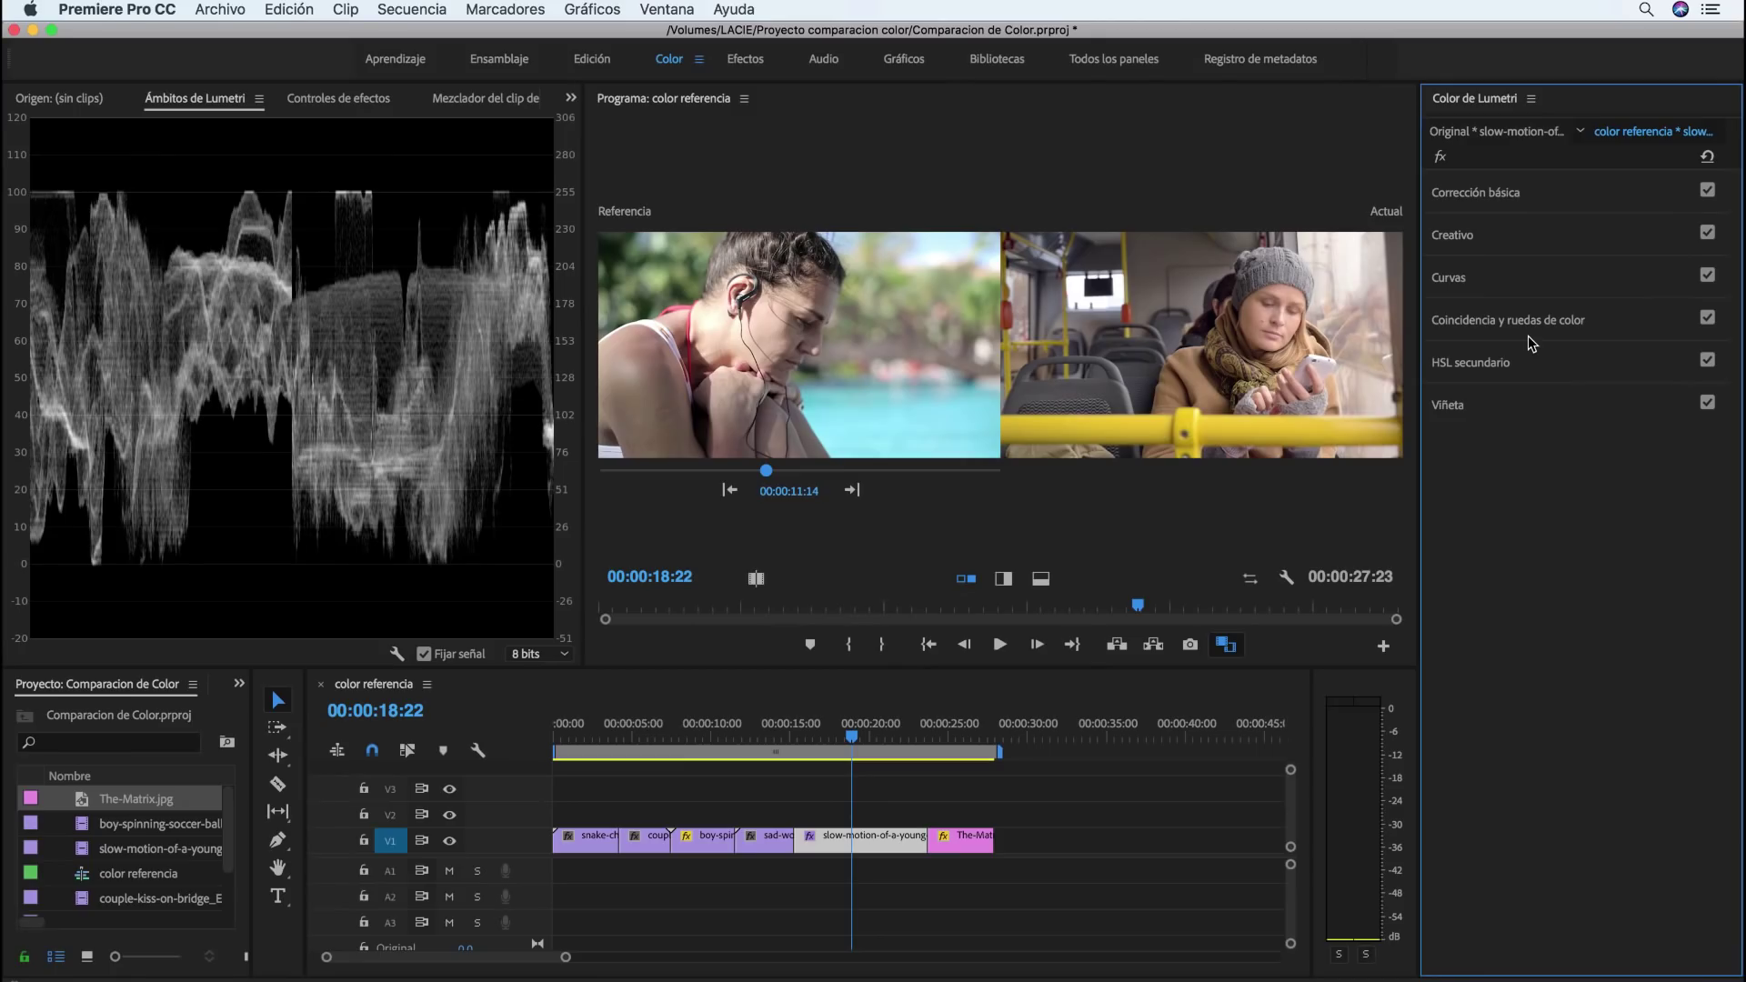
# Expand Coincidencia y ruedas de color and toggle Vista de comparación off and back on
pyautogui.click(1526, 326)
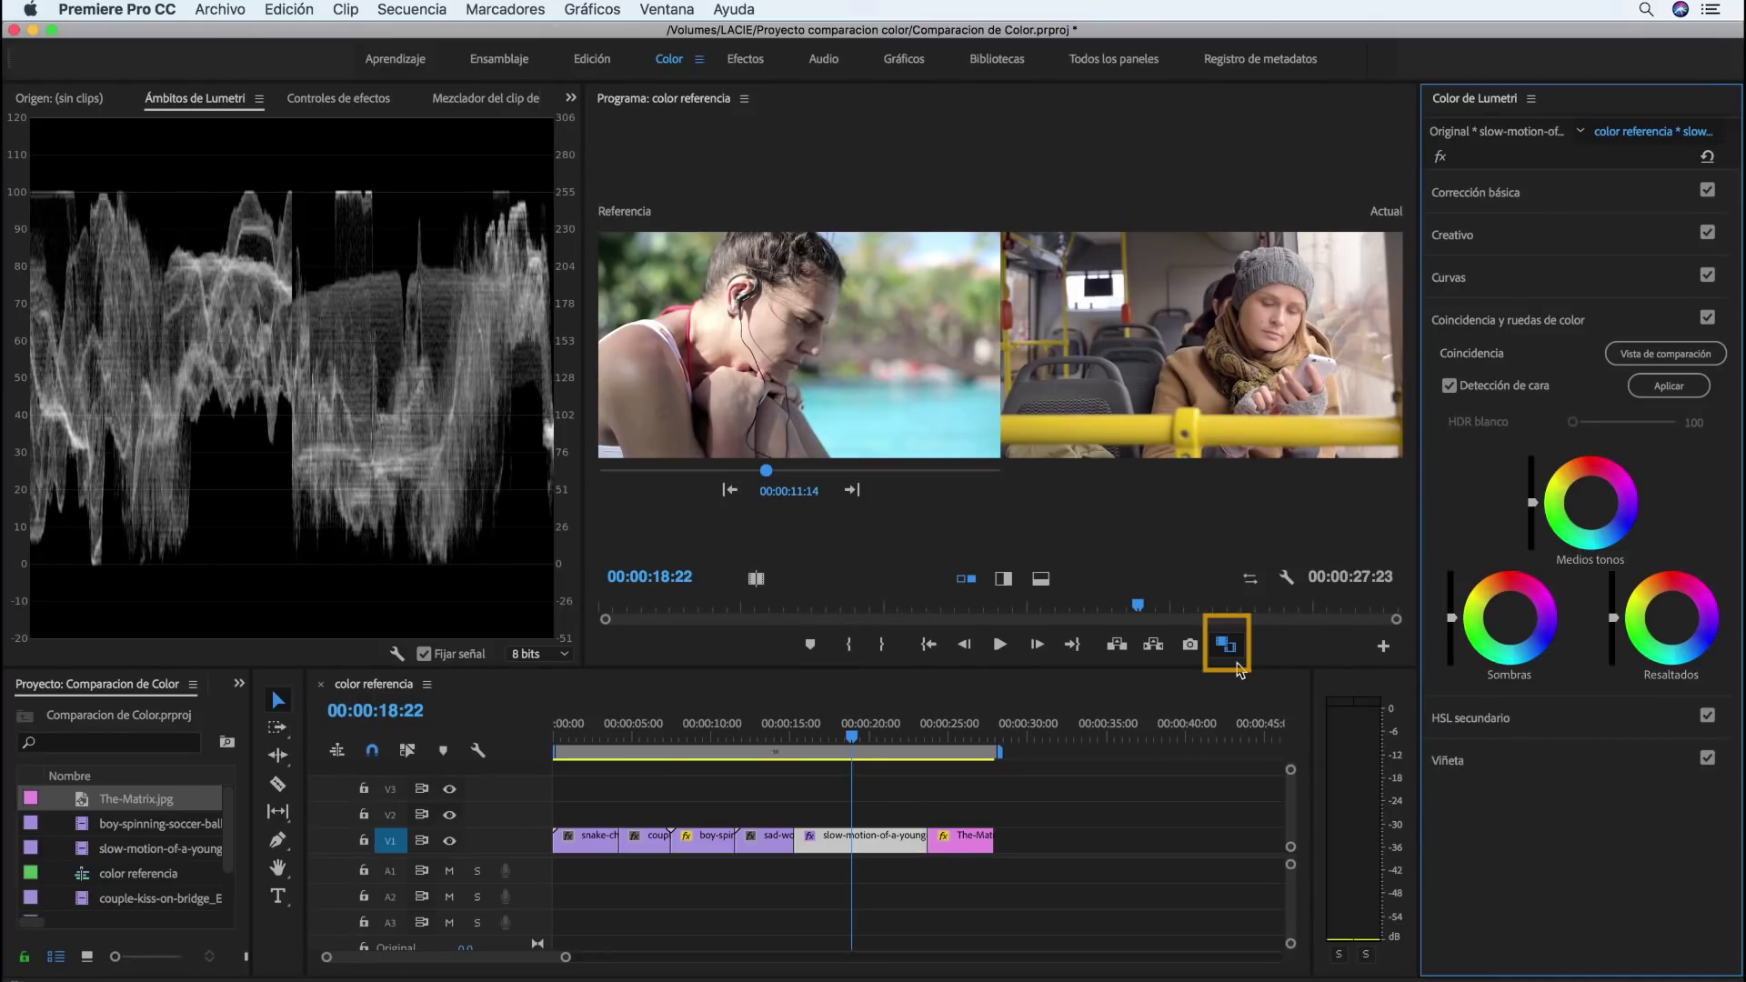
pyautogui.click(1642, 355)
pyautogui.click(1640, 352)
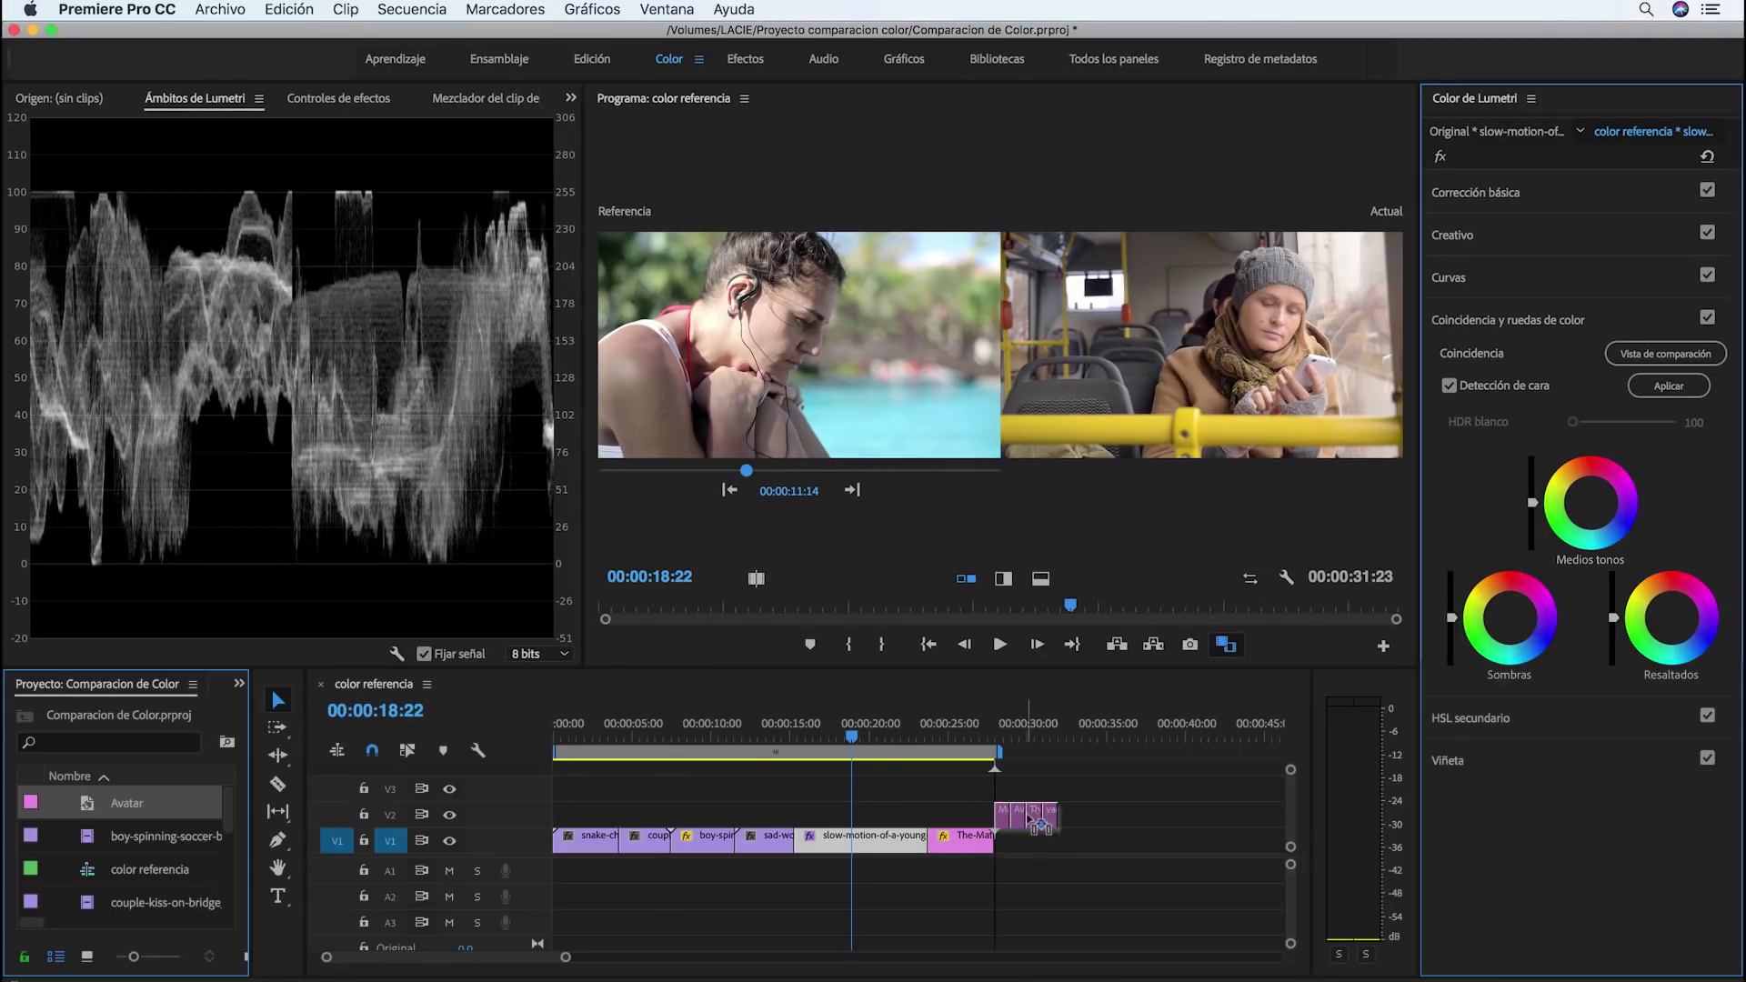
# Place the Avatar still on the timeline after The-Matrix and step the reference to the Matrix still
pyautogui.moveTo(88, 807); pyautogui.dragTo(1032, 840)
pyautogui.click(852, 490)
pyautogui.click(852, 490)
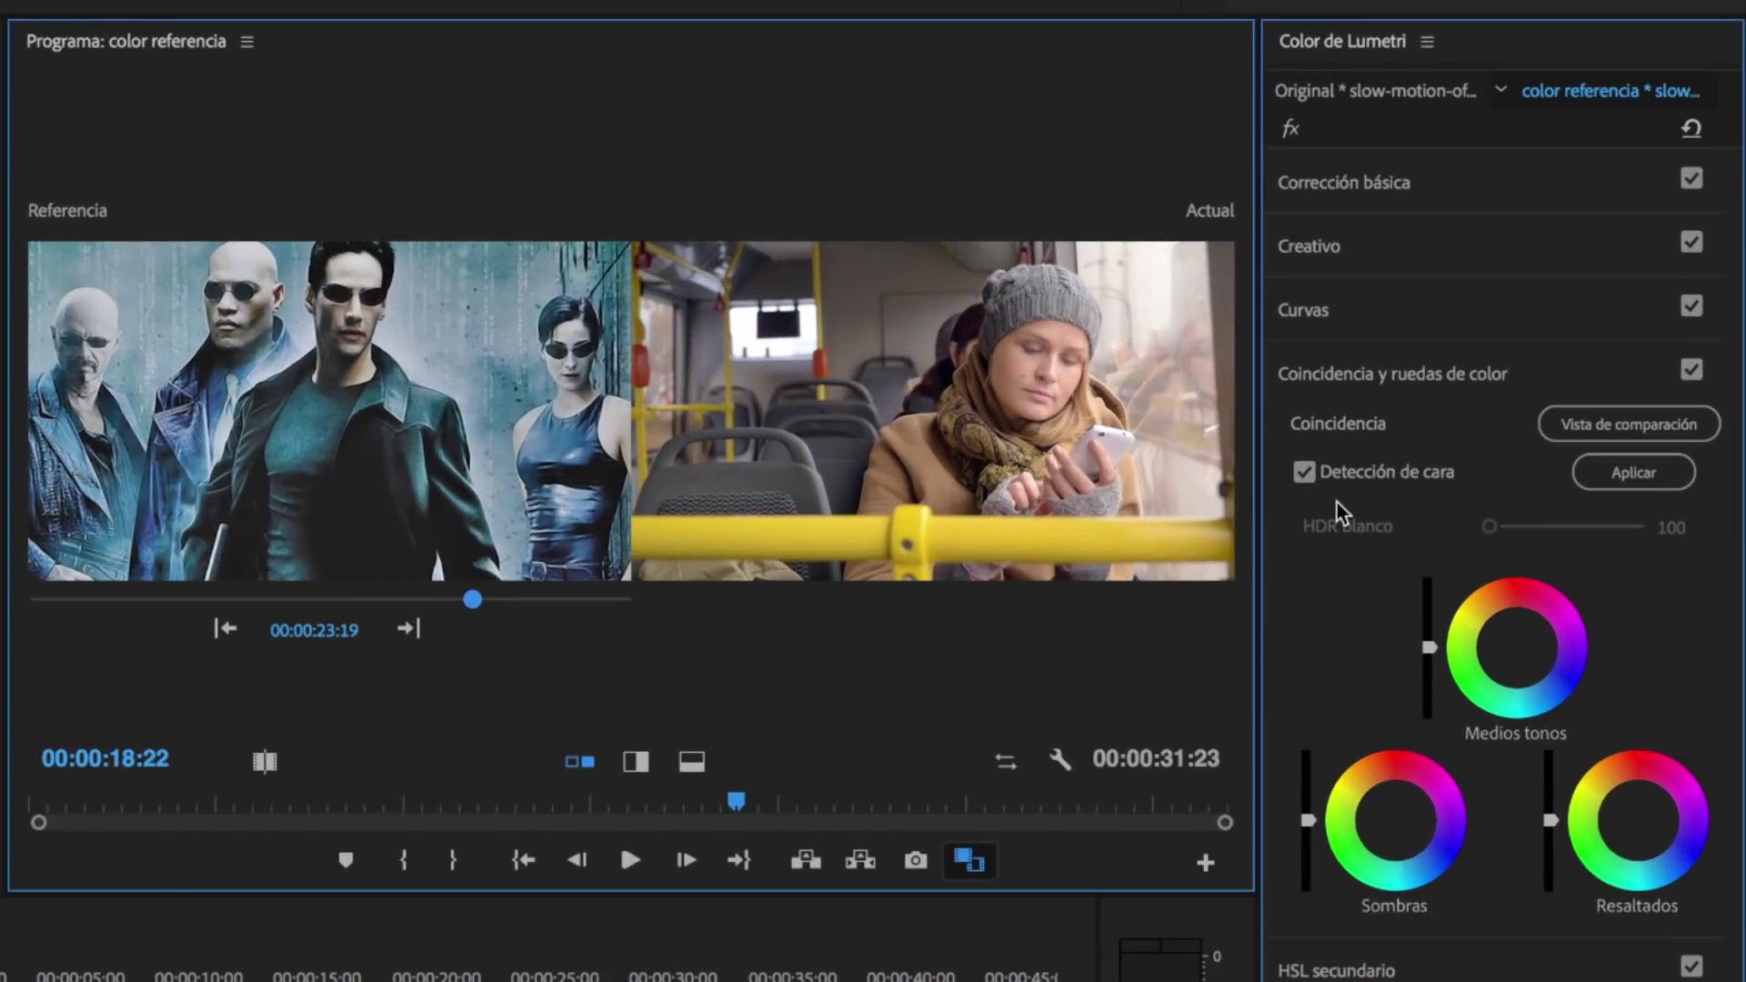
# Apply the colour match from the Matrix still to the bus clip, with face detection left on
pyautogui.click(1308, 476)
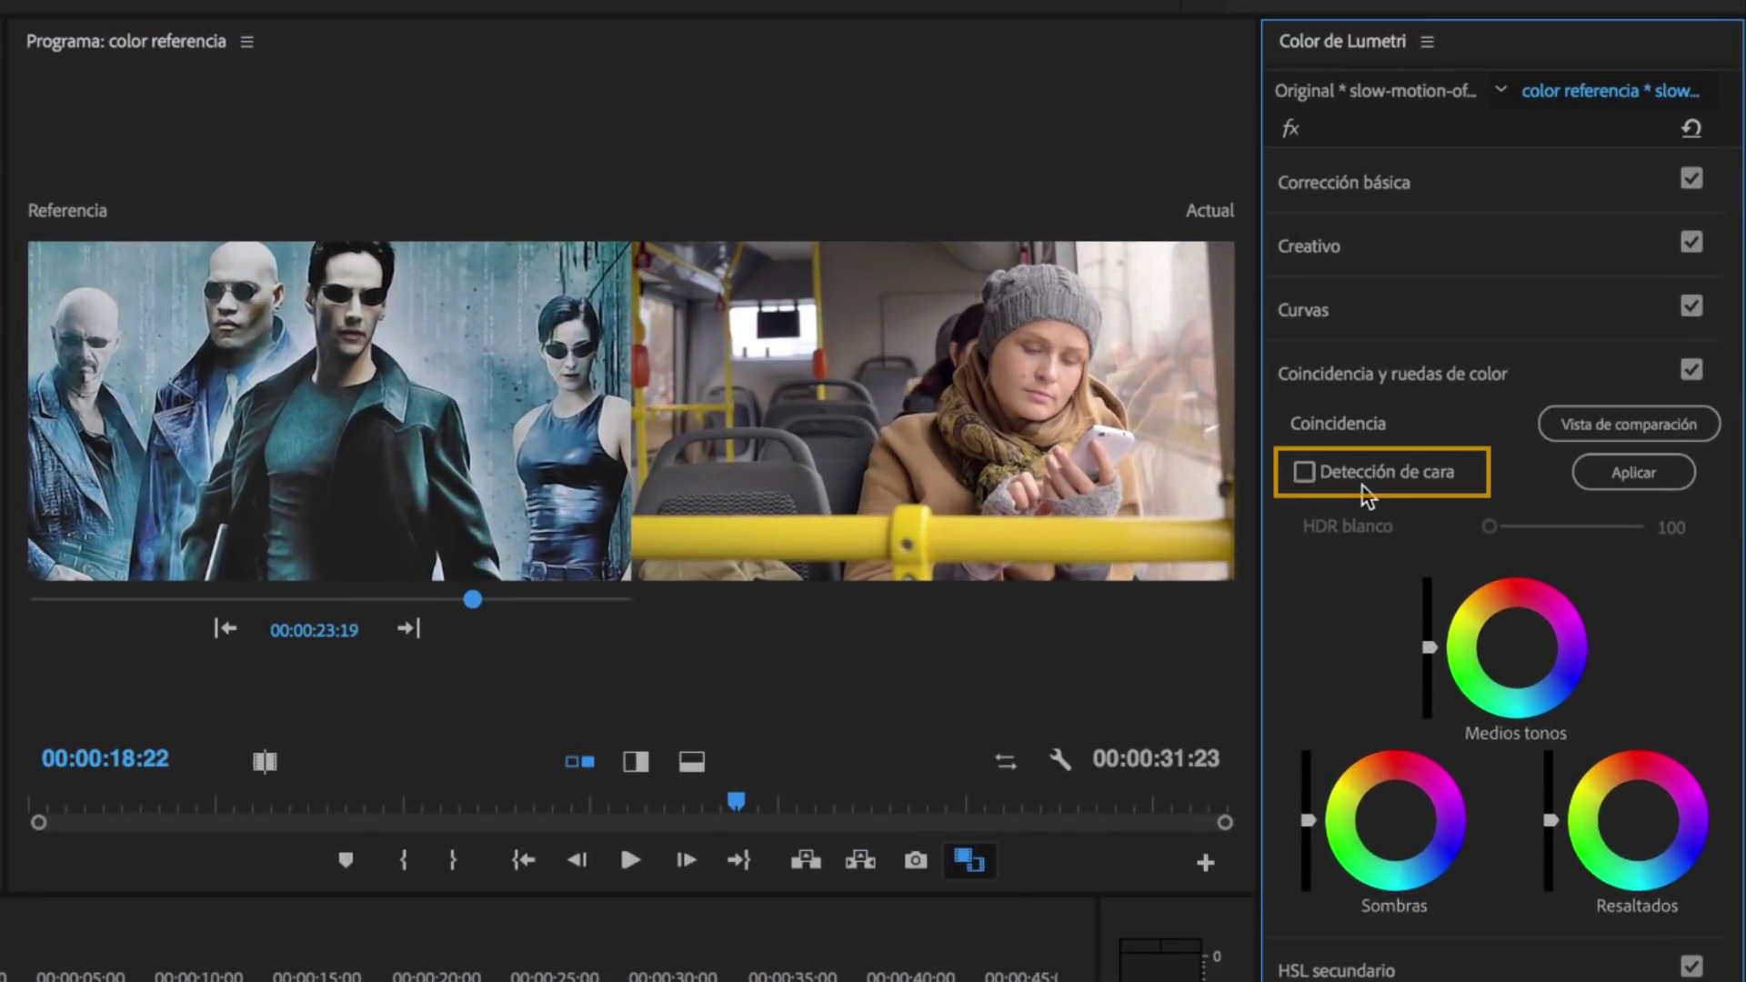
pyautogui.click(1302, 471)
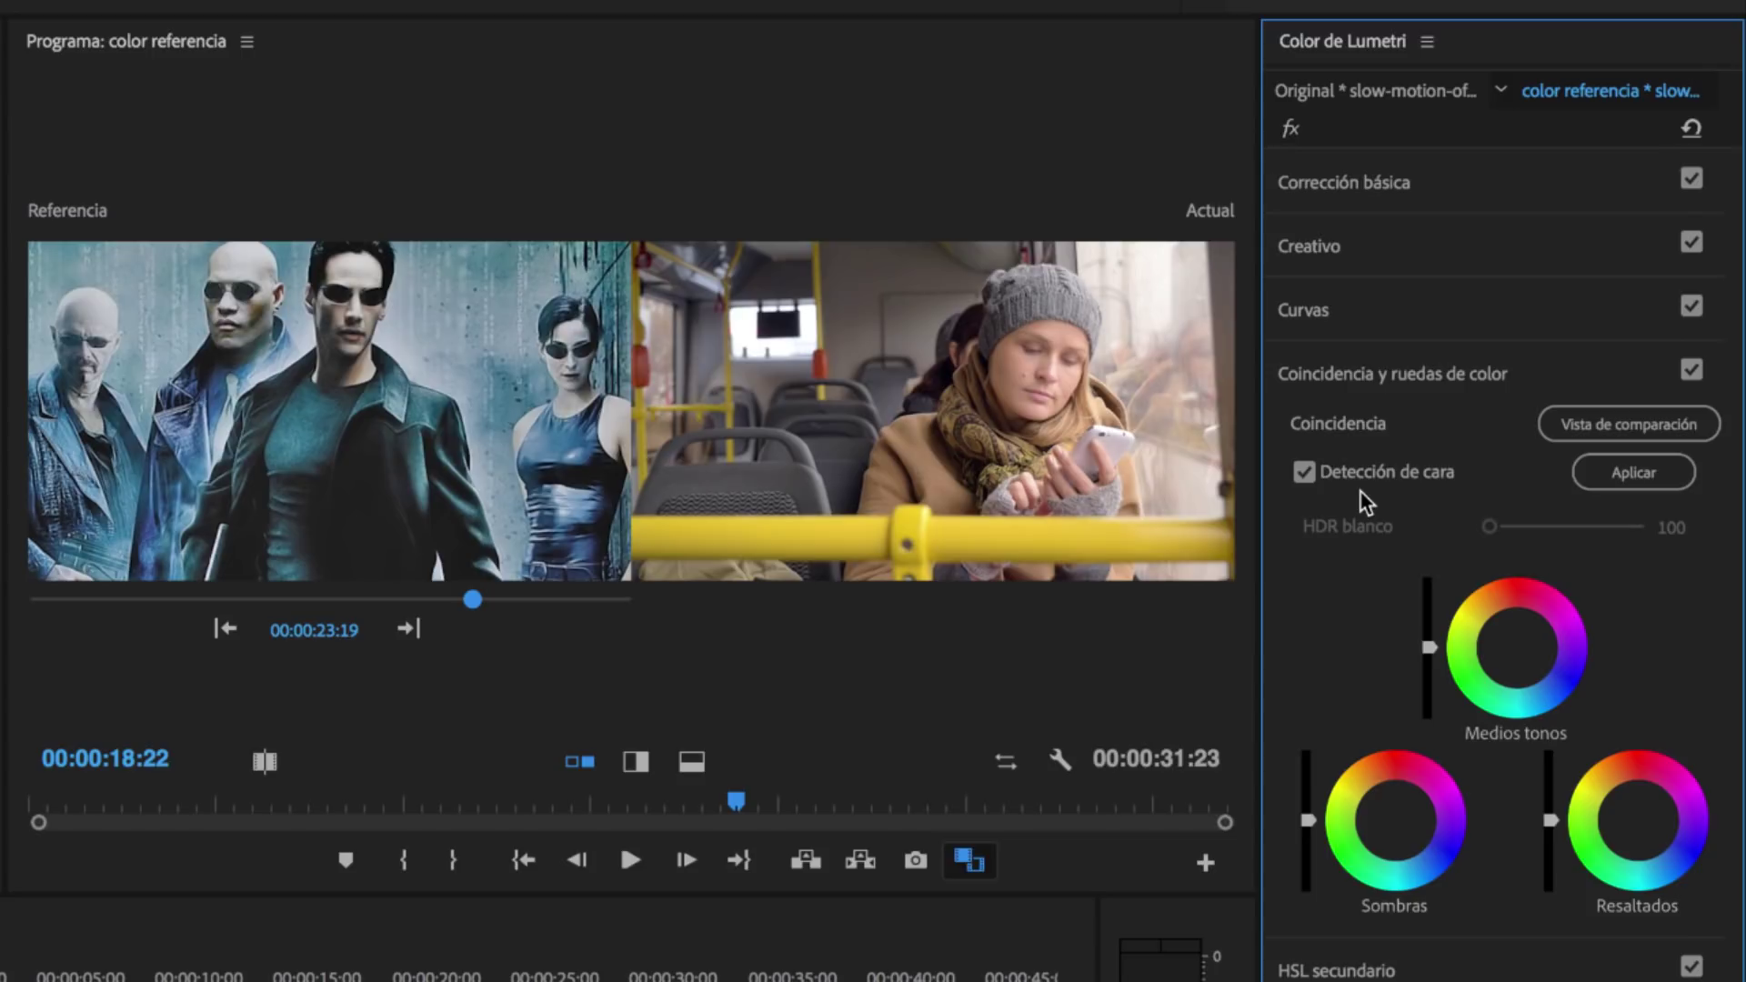
pyautogui.click(1634, 475)
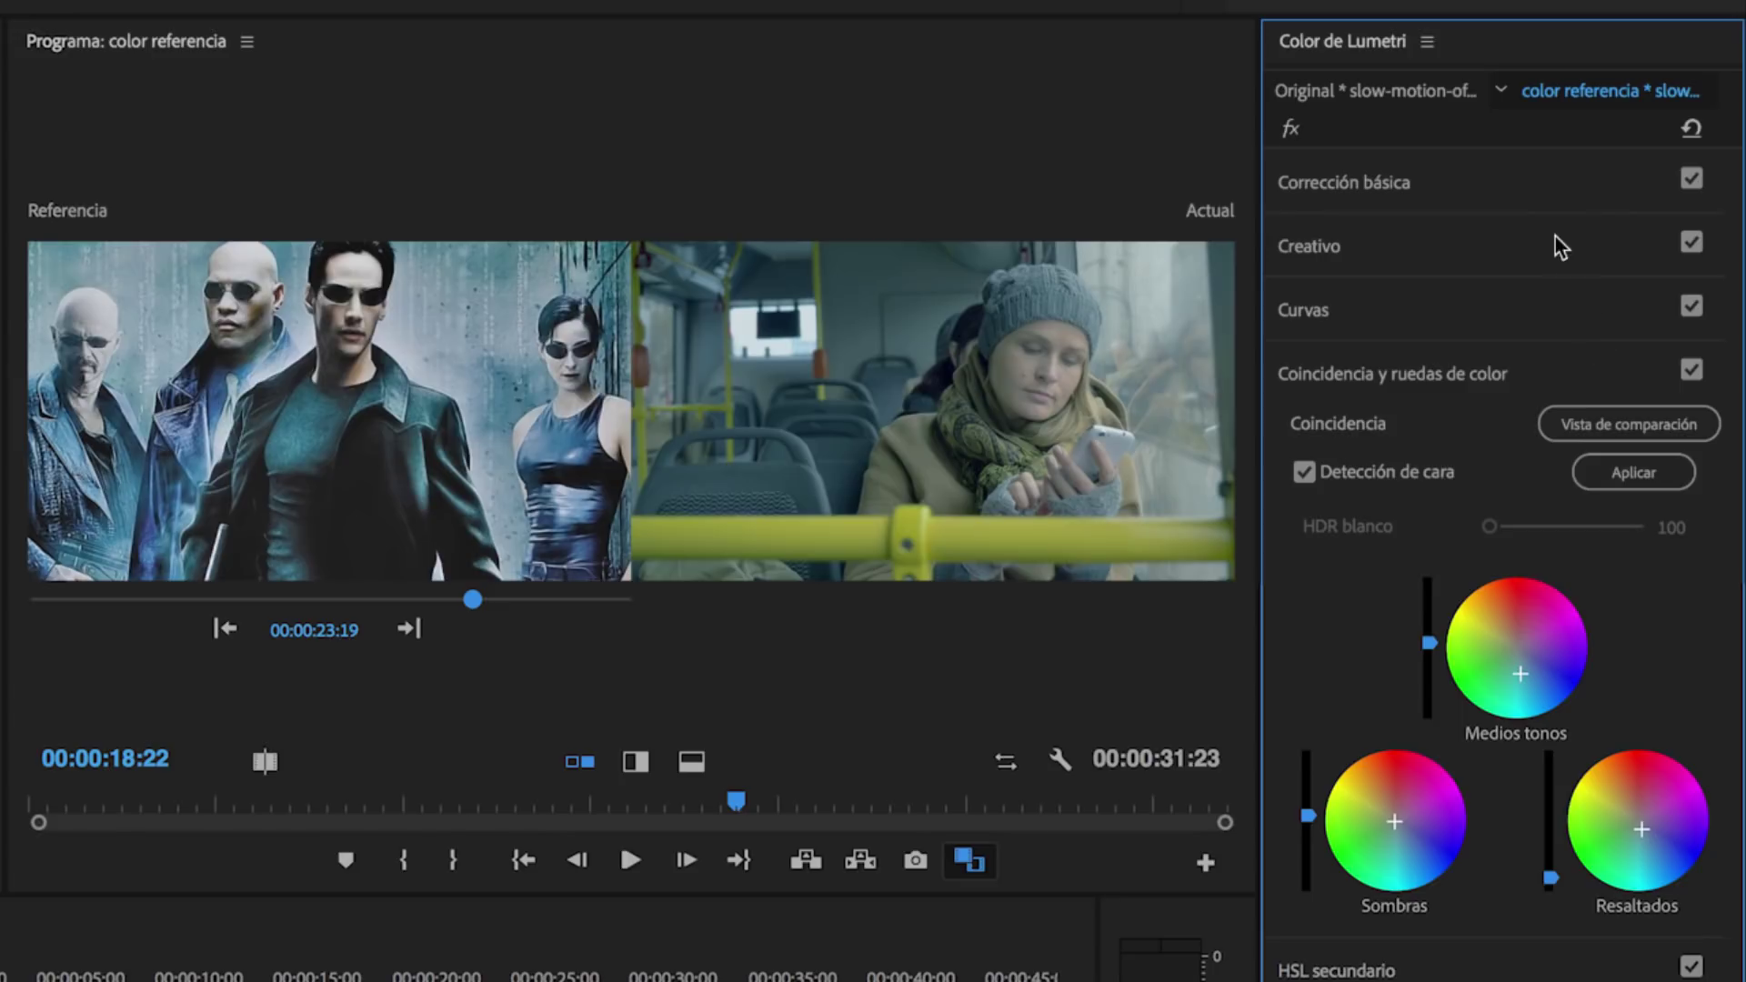
# In Corrección básica, raise Exposición to 1,0 and lift Sombras to 8,0
pyautogui.click(1540, 193)
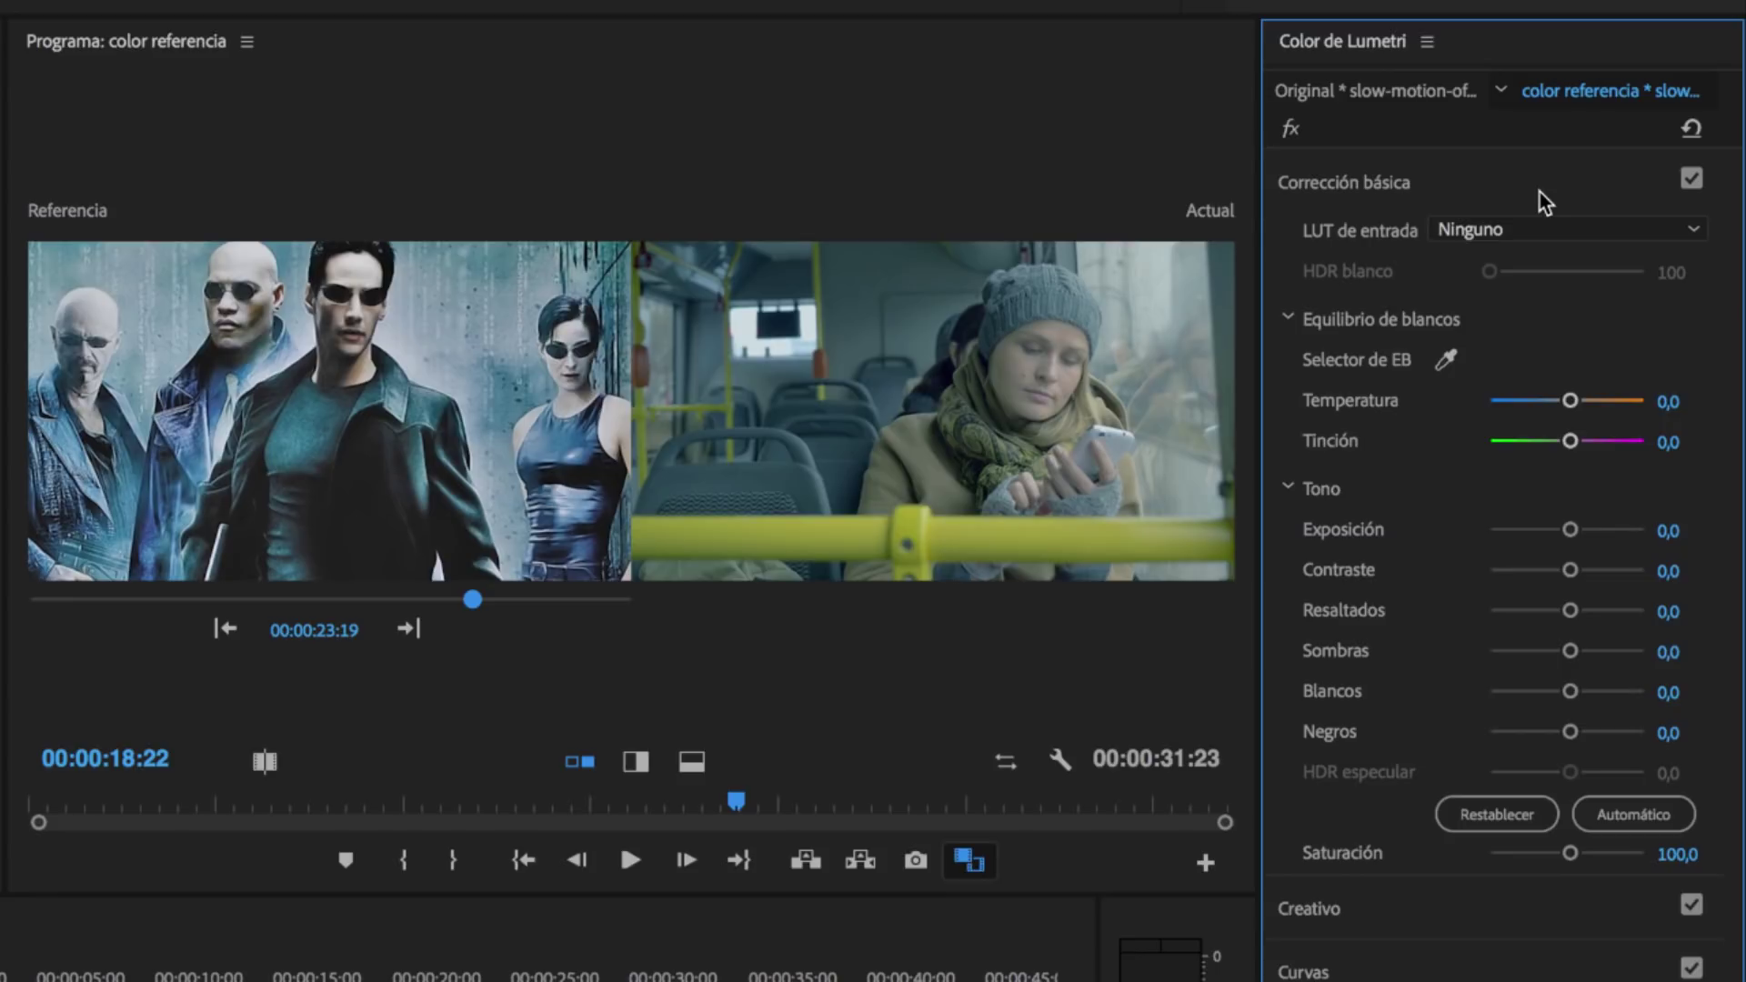
pyautogui.moveTo(1572, 532); pyautogui.dragTo(1580, 533)
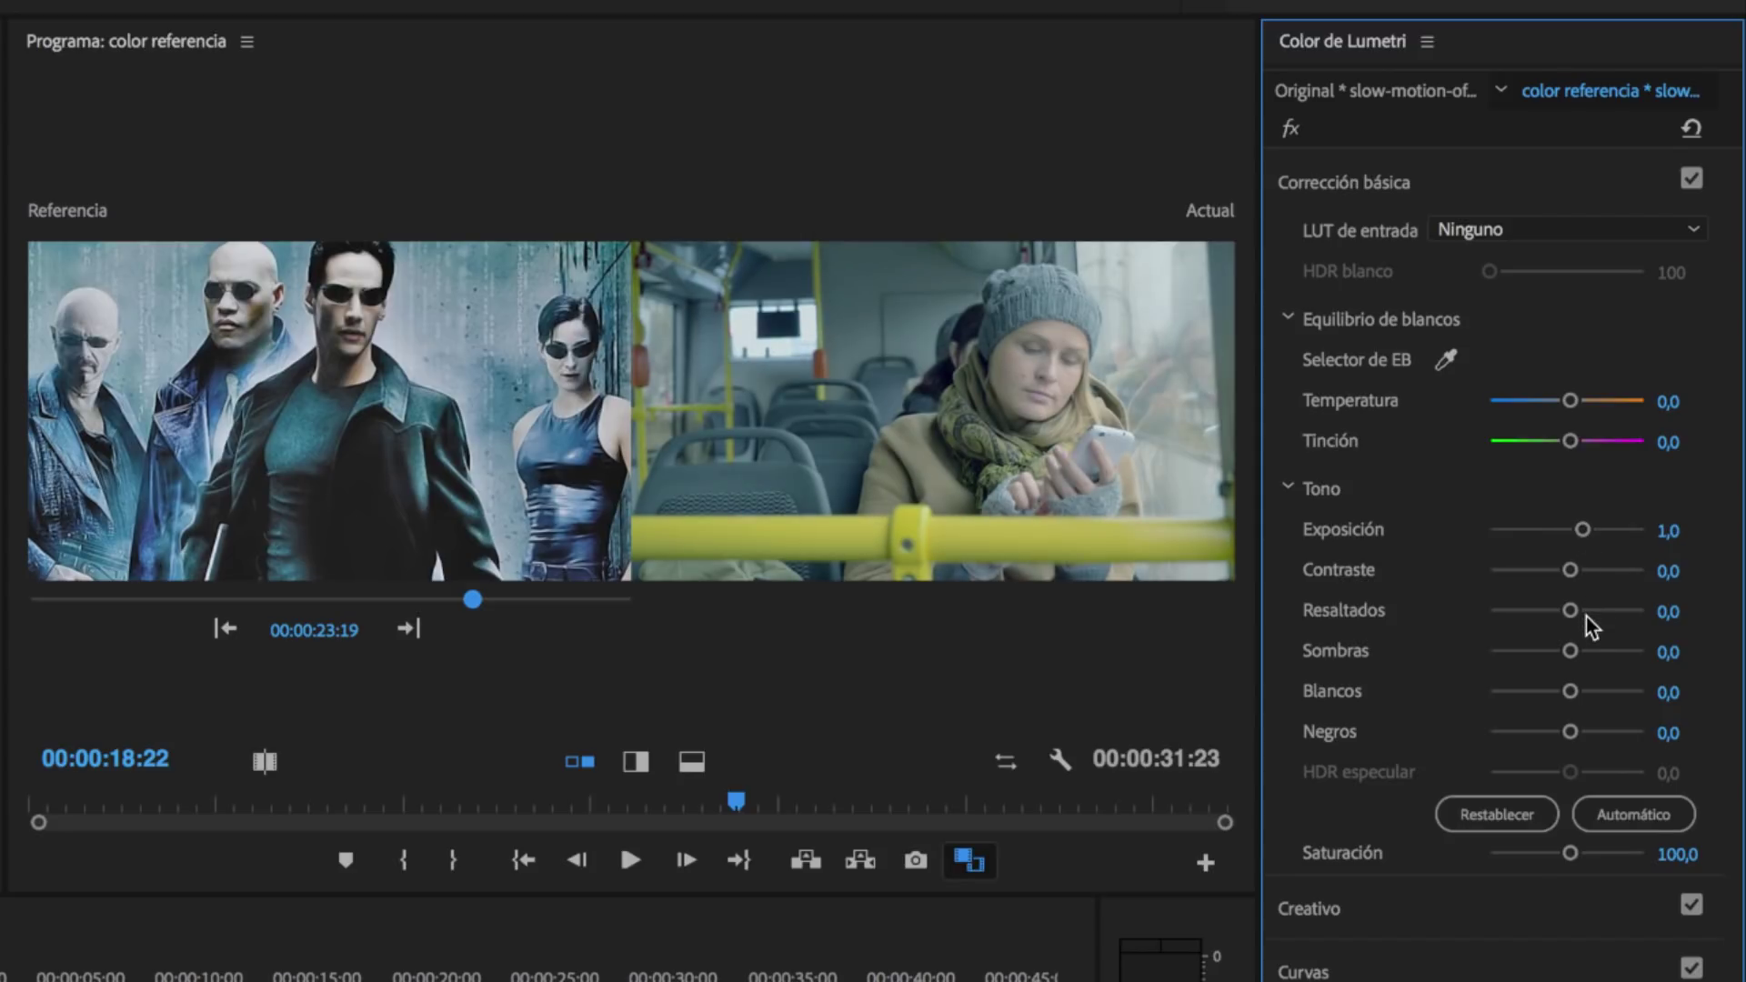
pyautogui.moveTo(1570, 650); pyautogui.dragTo(1540, 655)
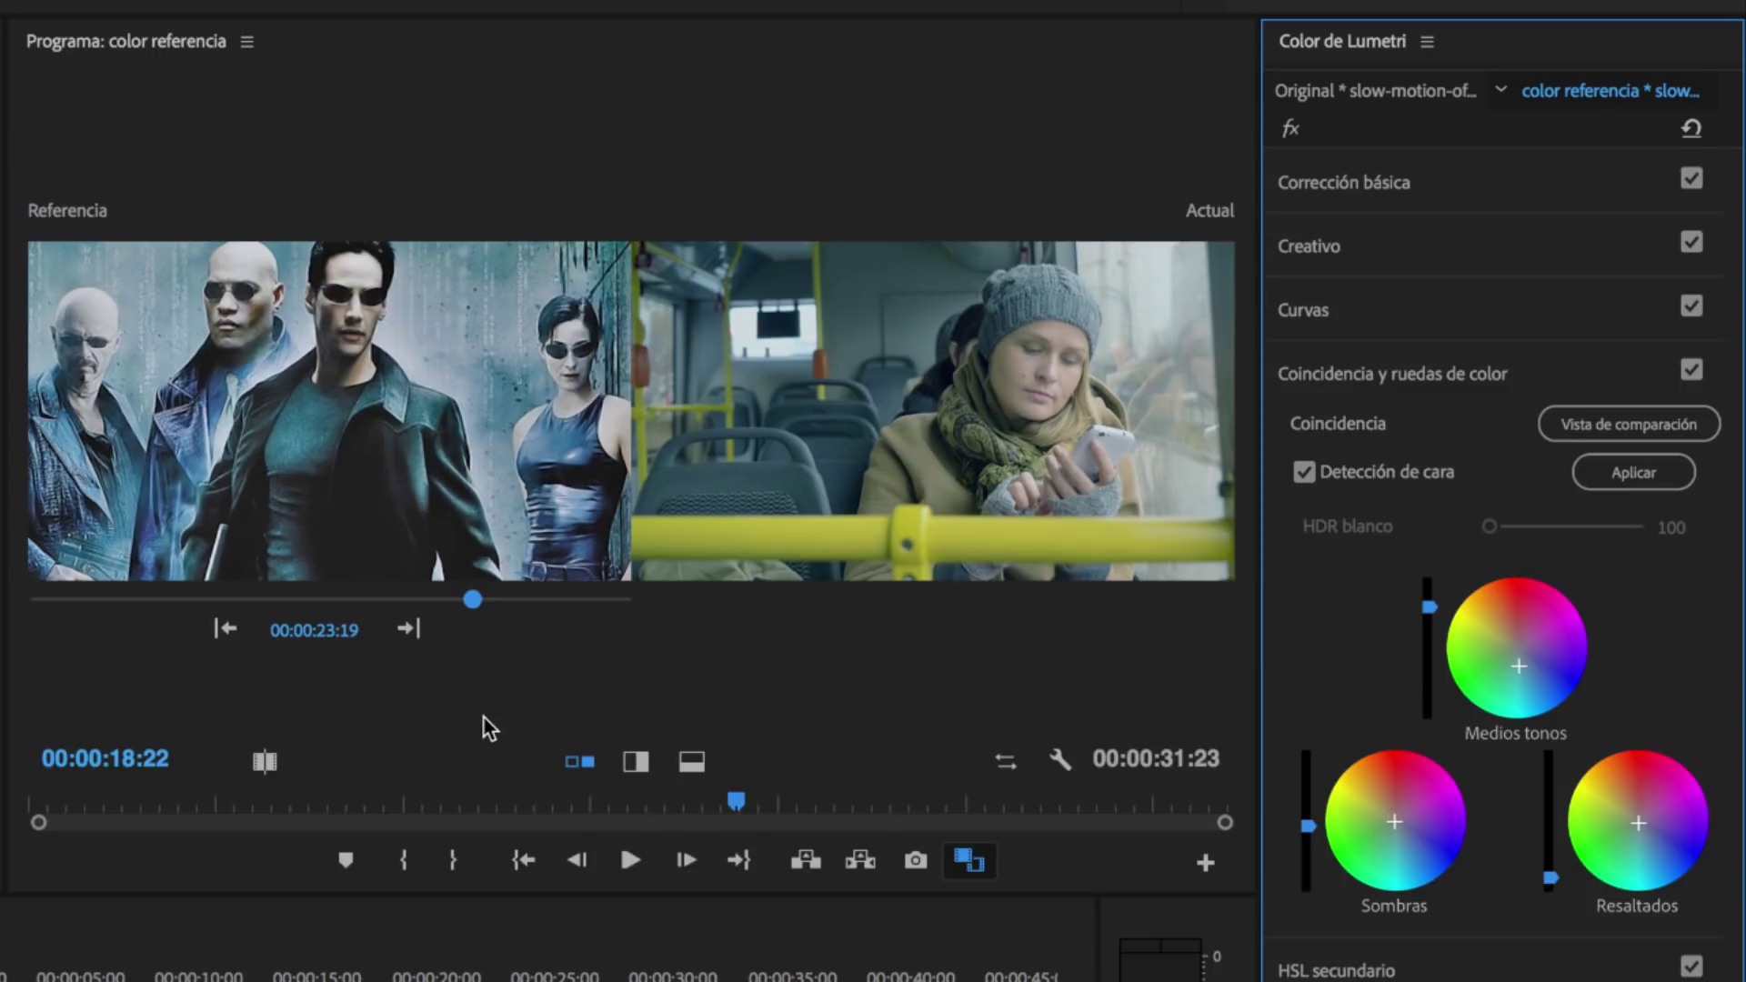
# Re-match the bus clip to the café shot, then to the snowy couple shot
pyautogui.click(411, 630)
pyautogui.click(411, 630)
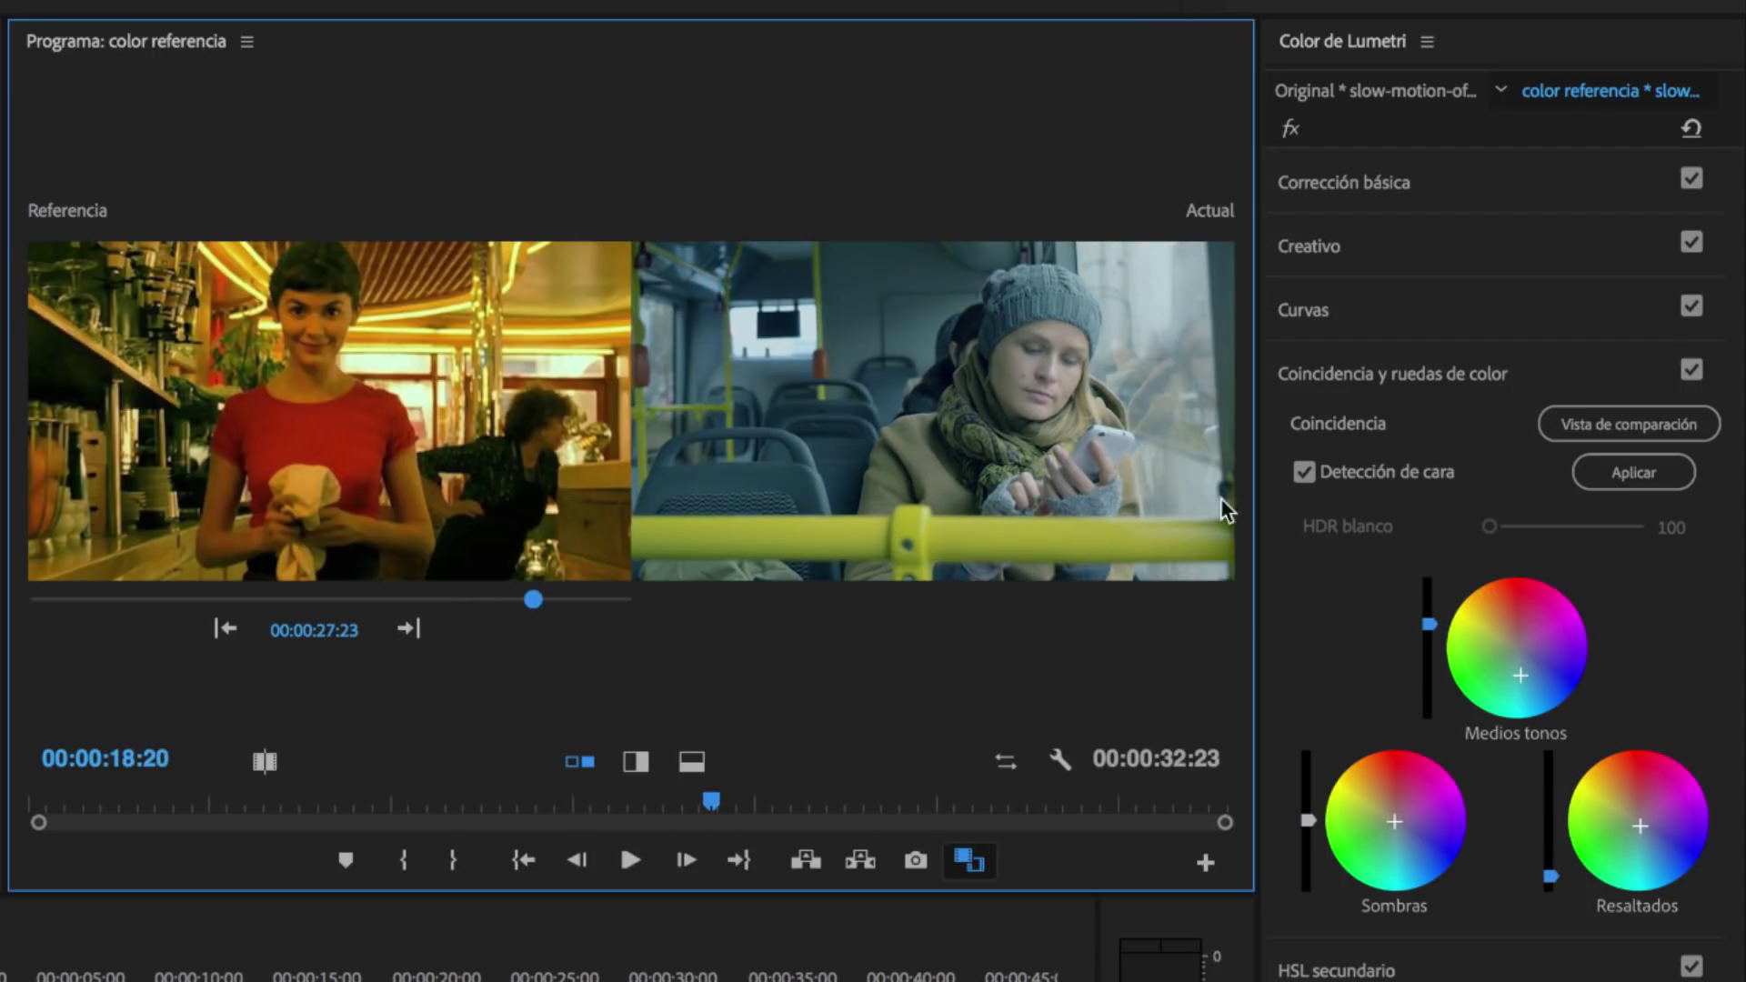
pyautogui.click(1622, 471)
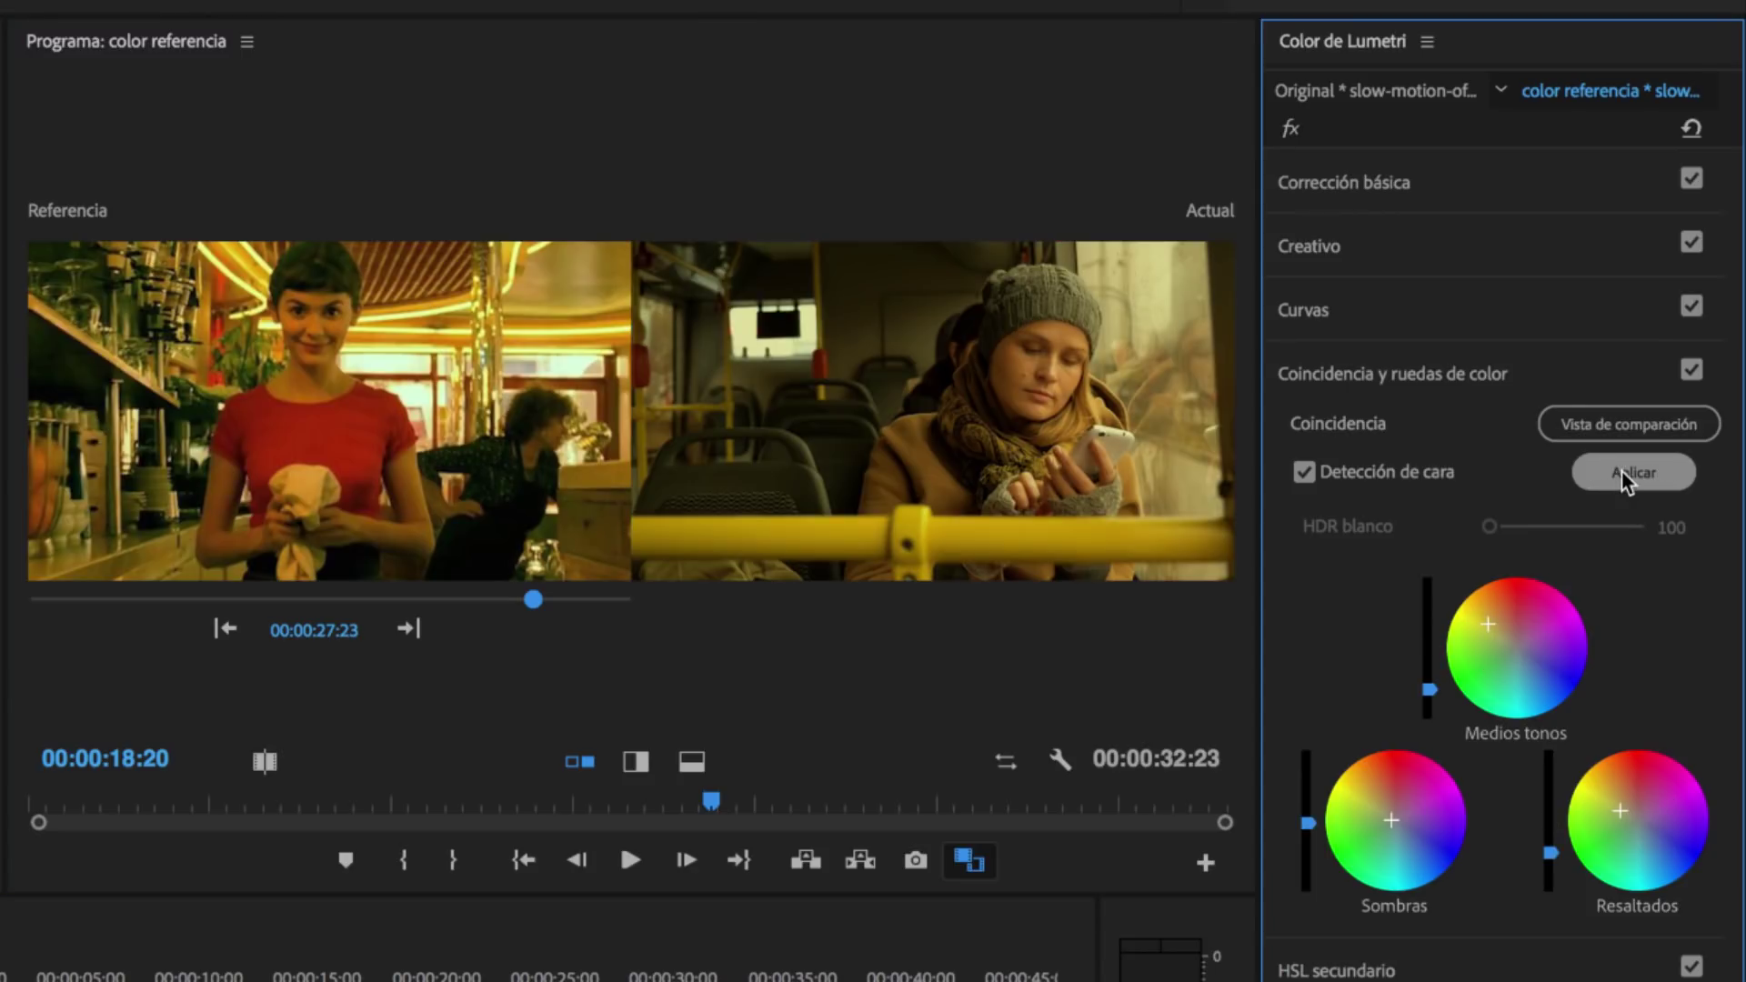
pyautogui.click(412, 629)
pyautogui.click(411, 630)
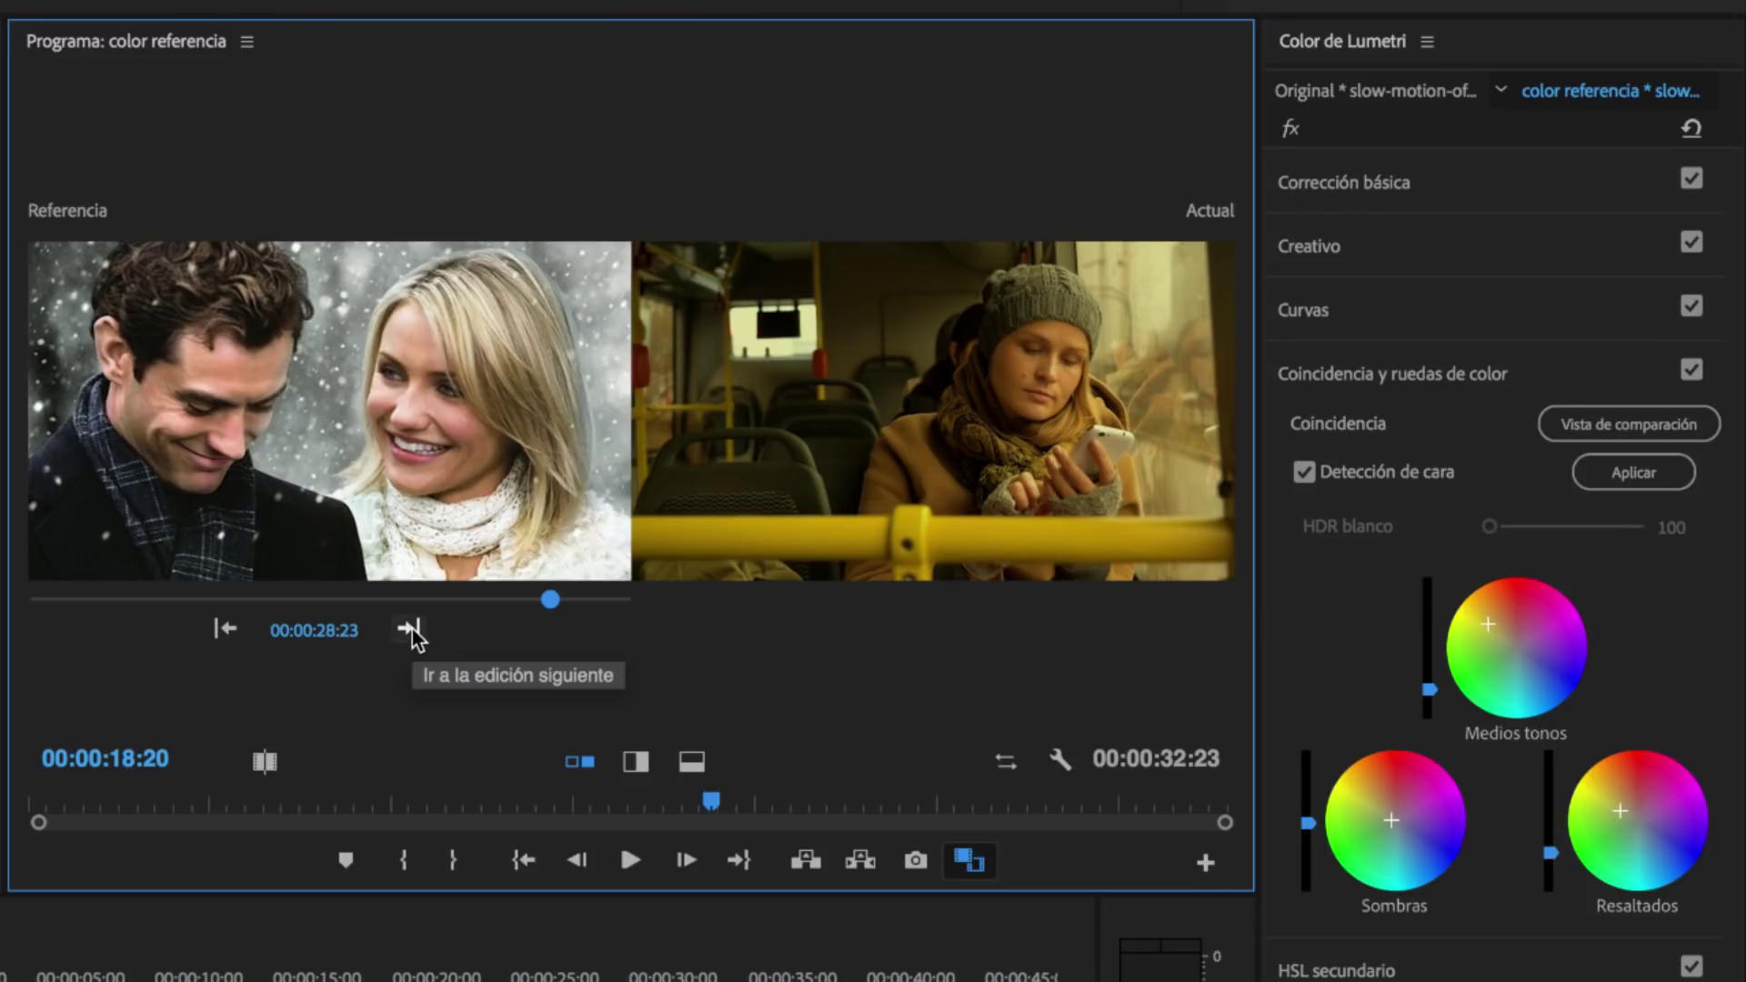
pyautogui.click(1655, 471)
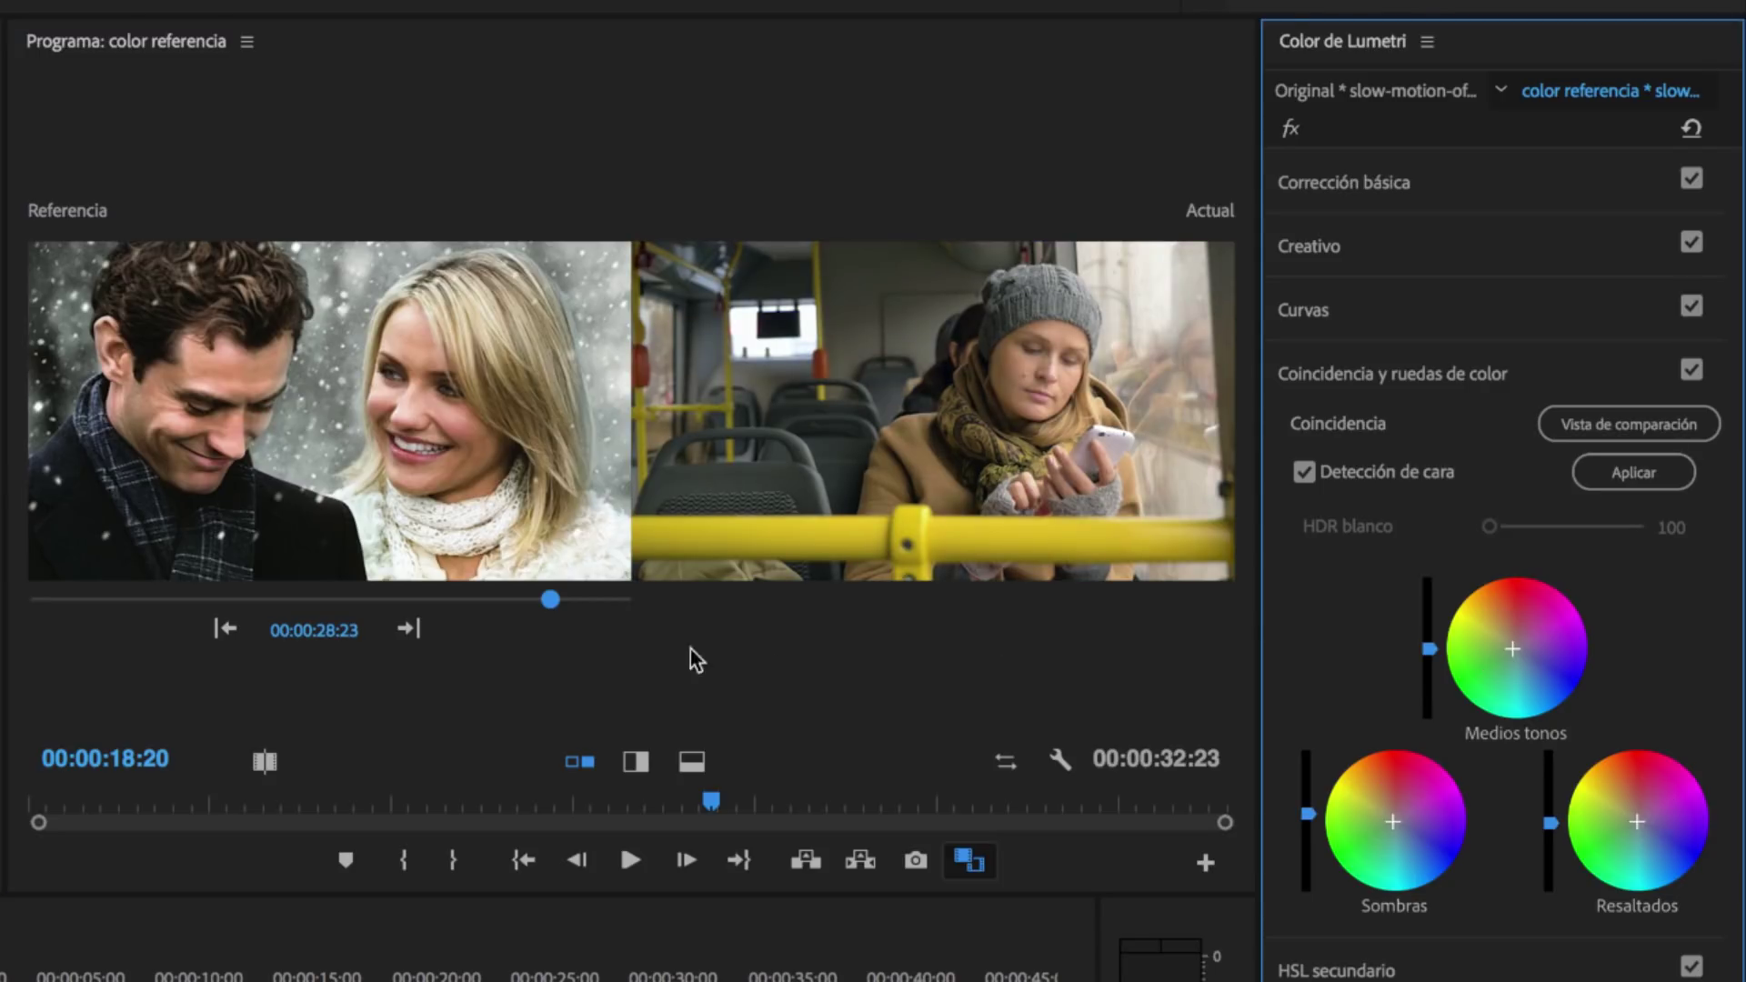
# Re-match the bus clip to the Avatar shot, then to the Matrix bullets shot
pyautogui.click(410, 629)
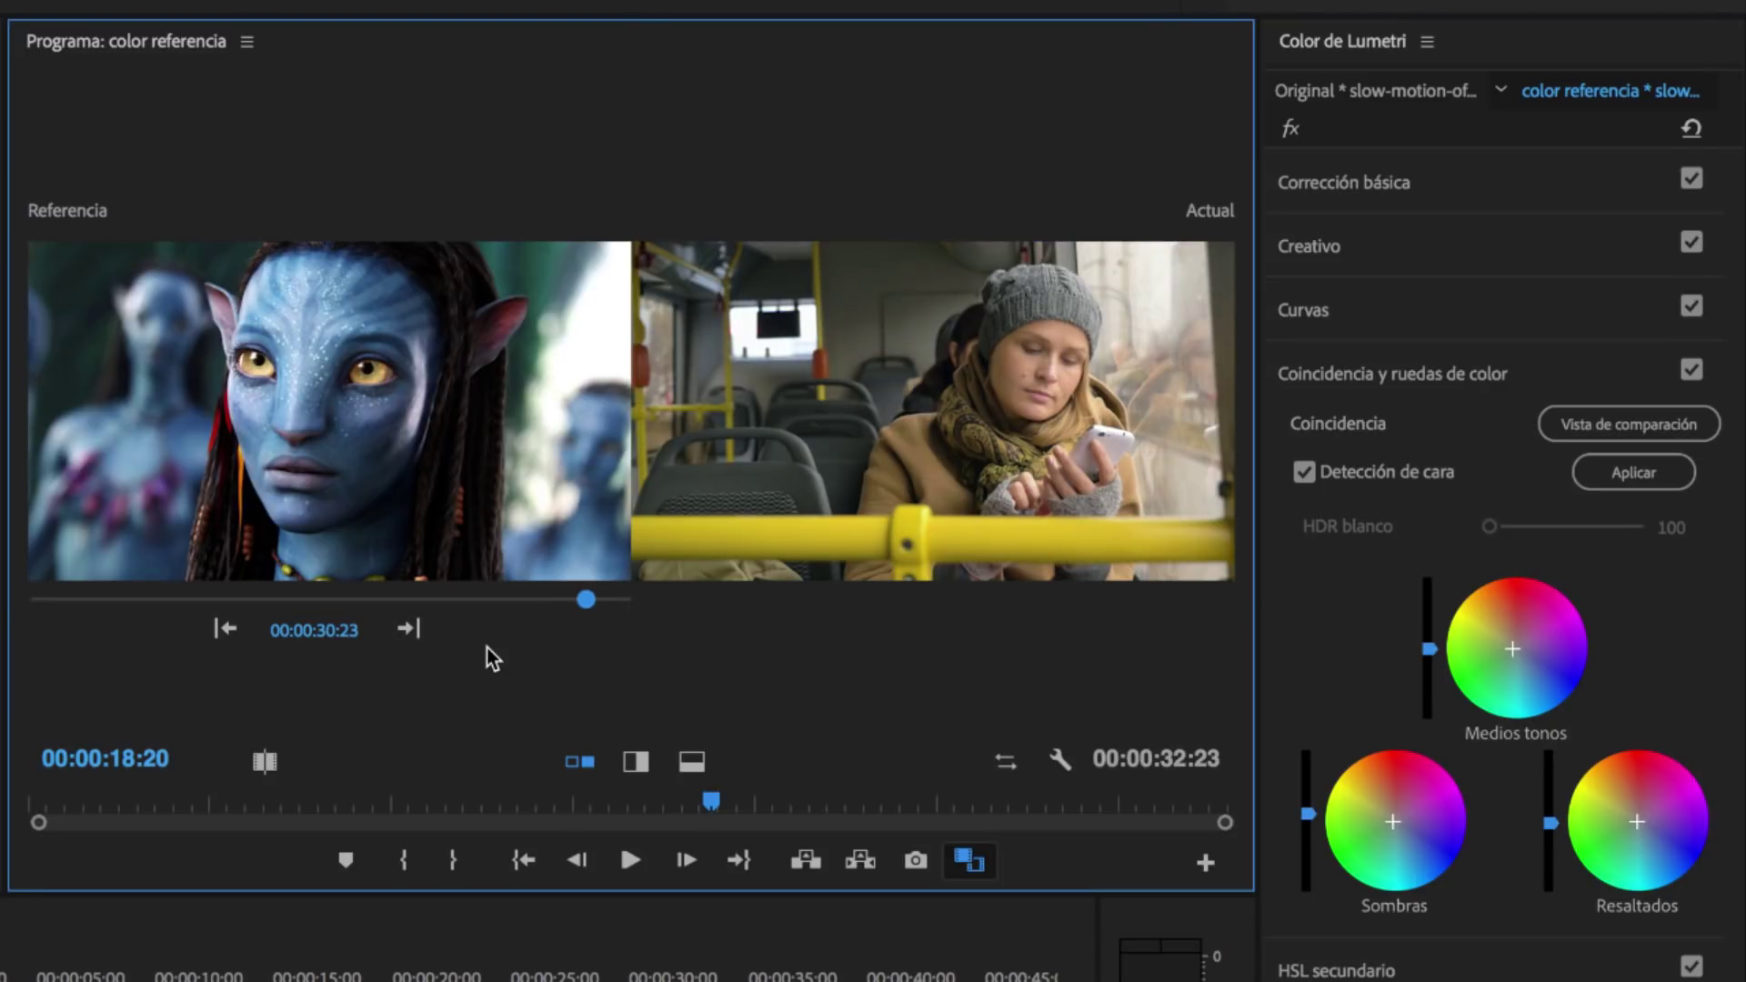
pyautogui.click(1613, 478)
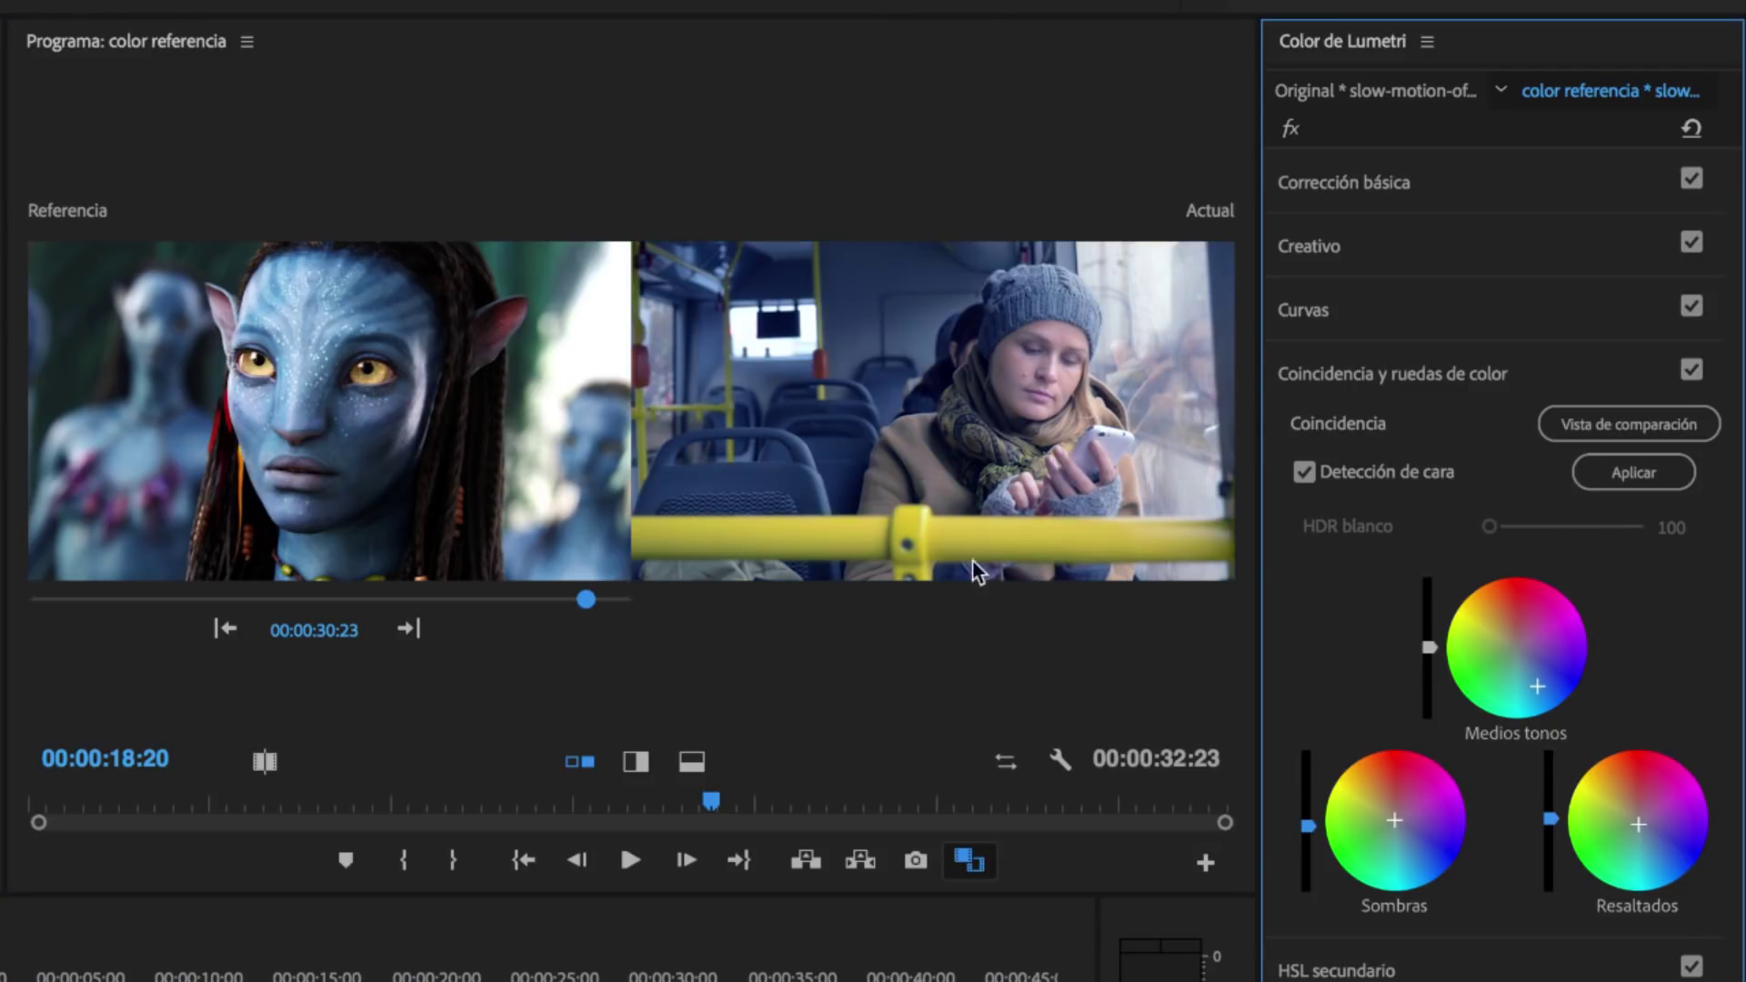
pyautogui.click(410, 630)
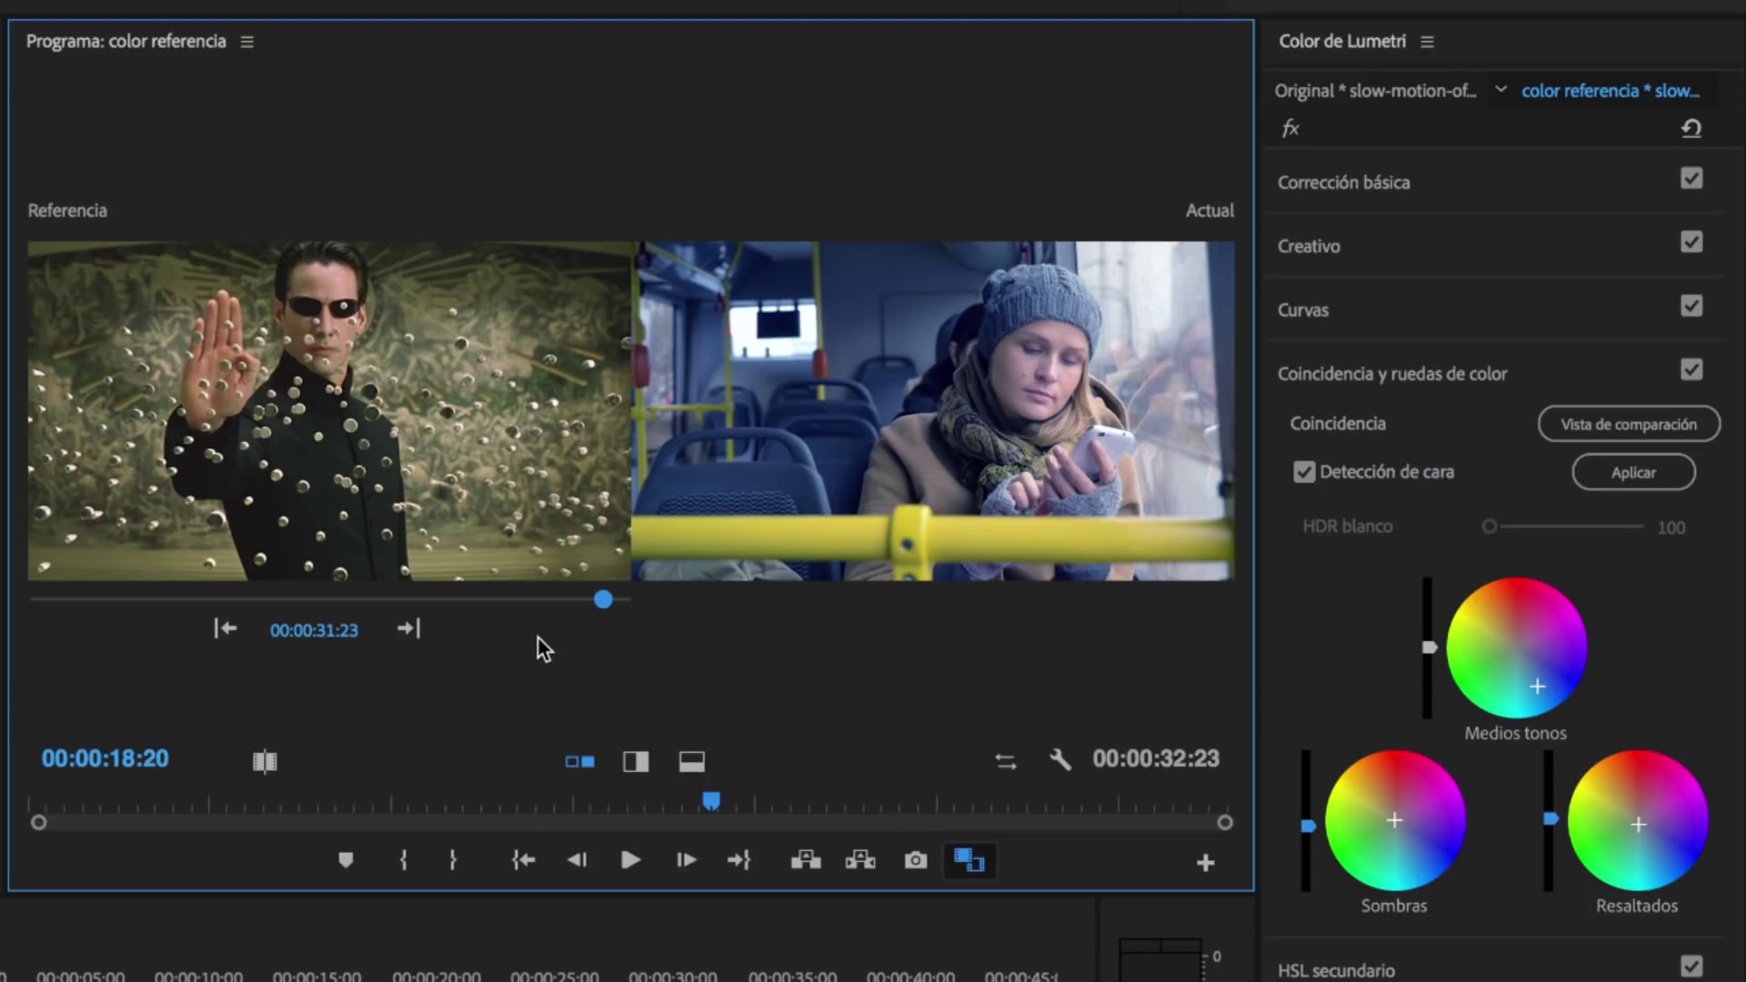
pyautogui.click(1615, 460)
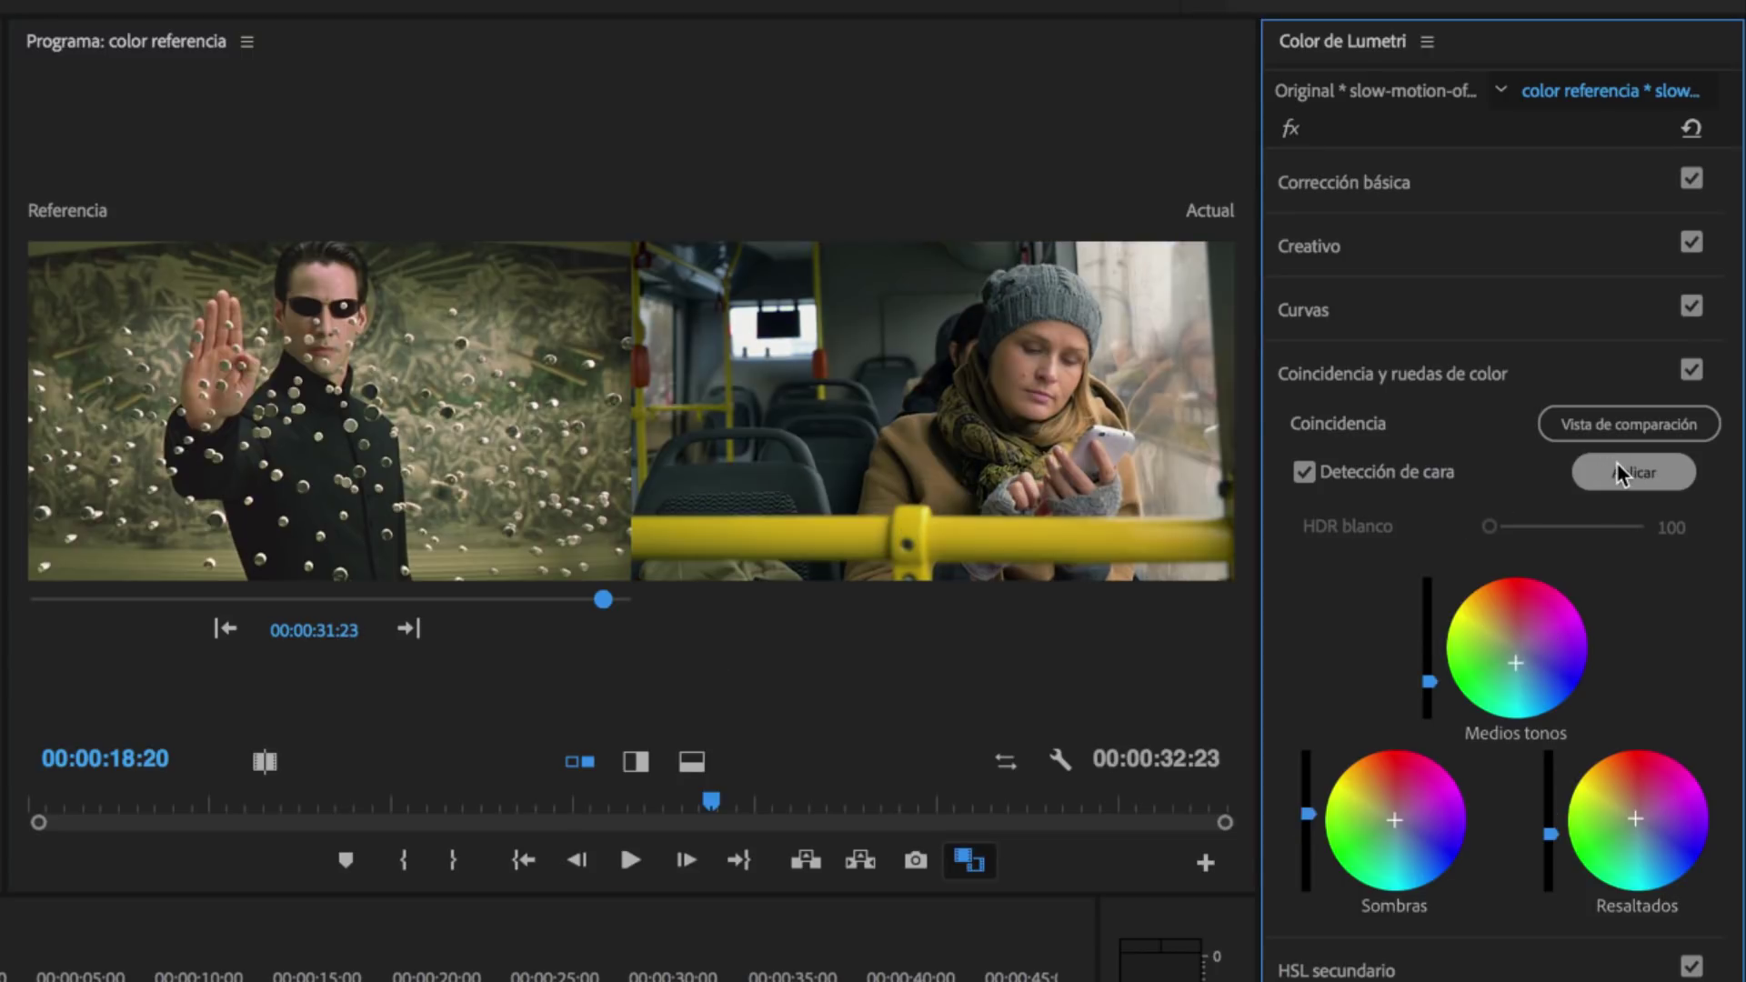